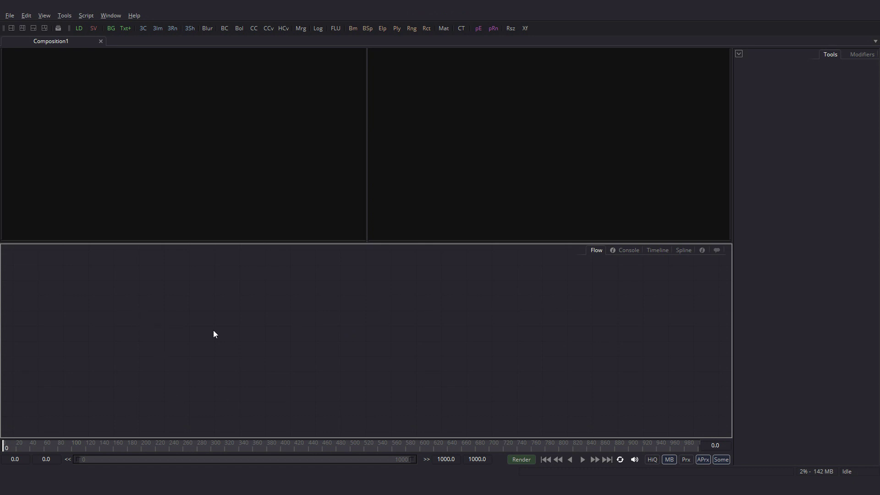
Step: Cycle the lower panel through Console, Timeline and Spline views, then return to the Flow
click(626, 251)
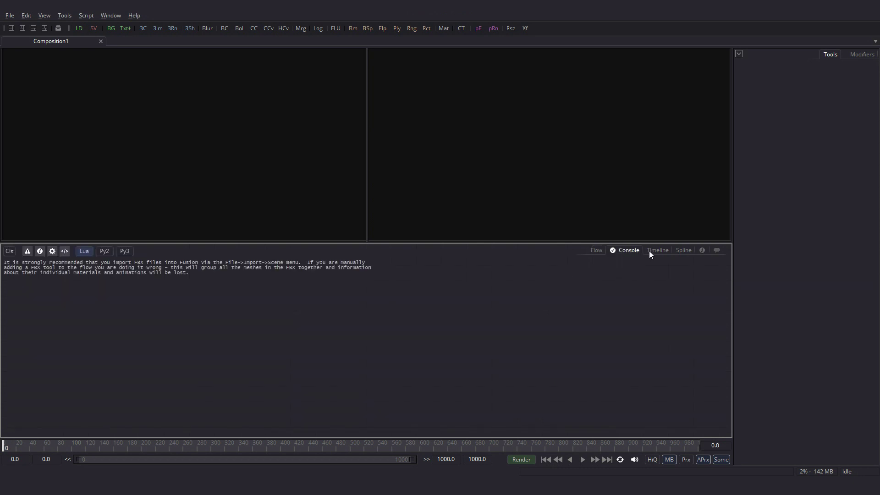
click(651, 252)
click(683, 249)
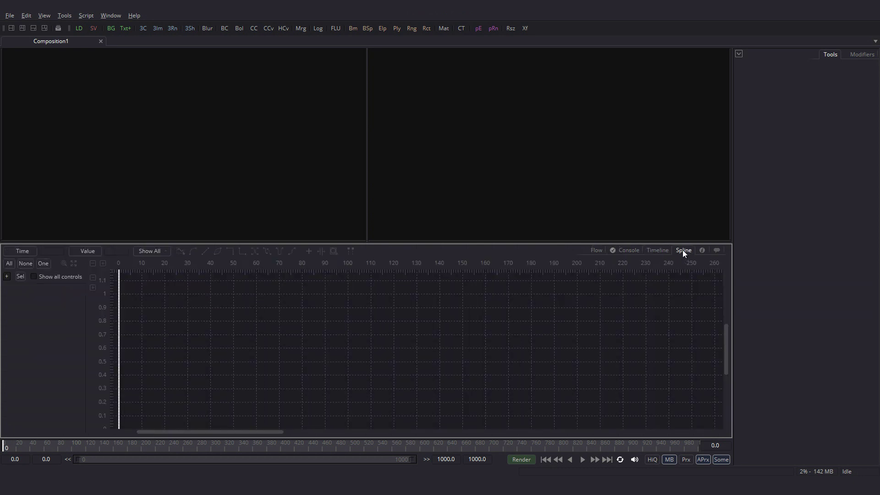
click(596, 250)
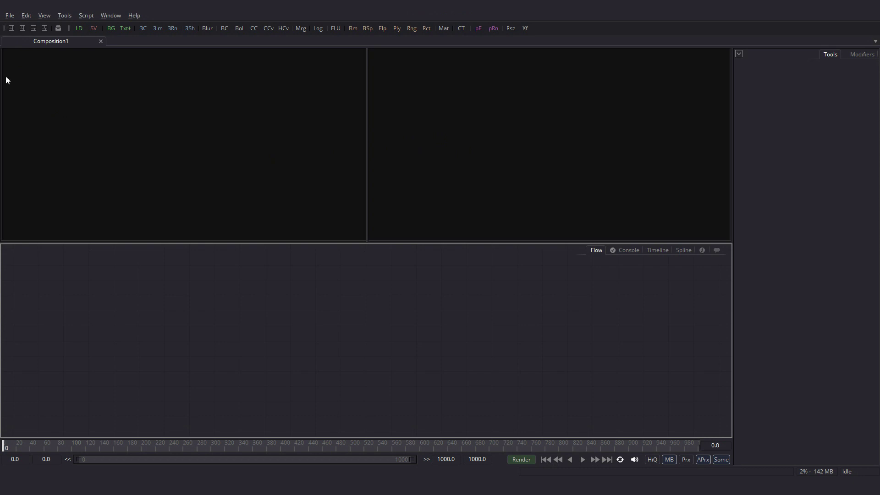
Step: Toggle the viewer layout between one wide viewer and two side-by-side viewers
click(12, 28)
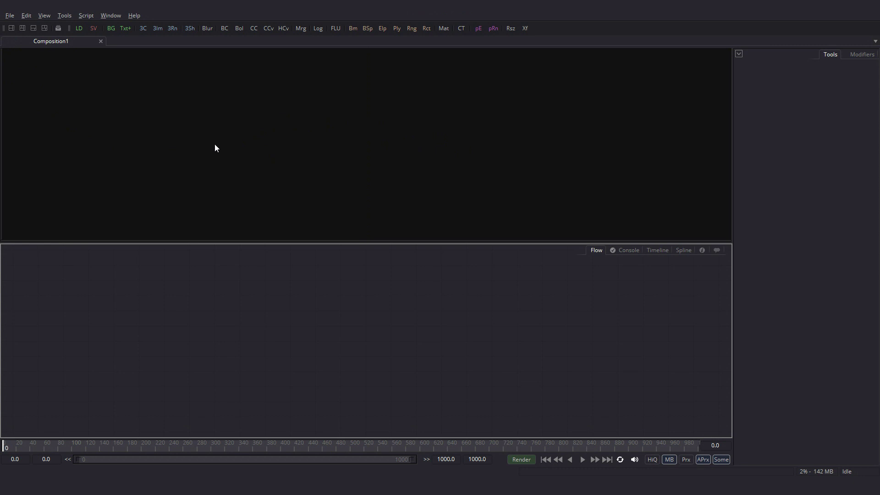
click(26, 28)
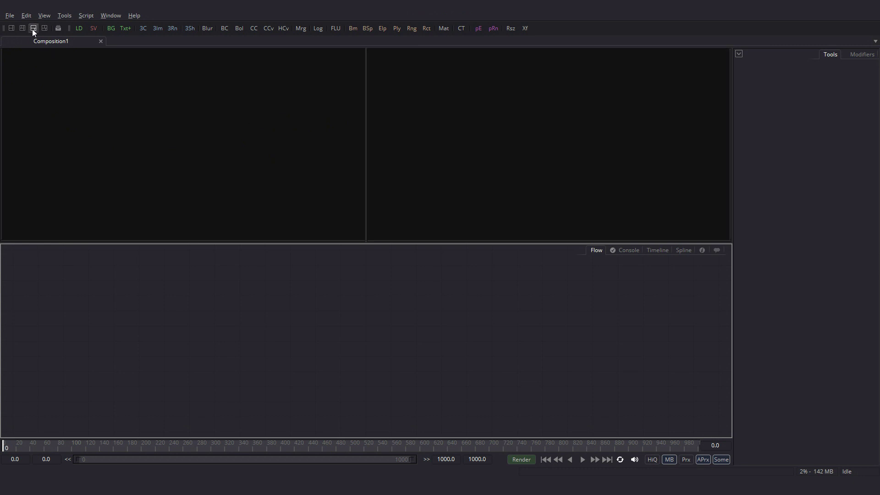
click(33, 29)
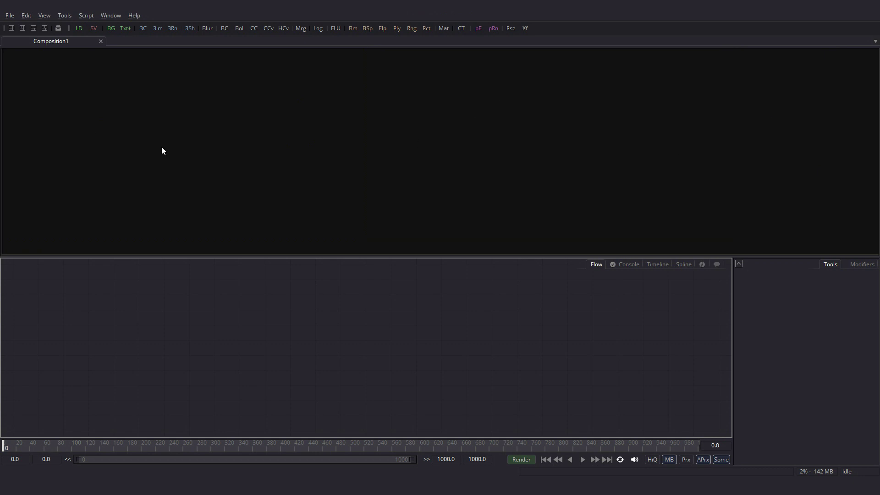
click(45, 29)
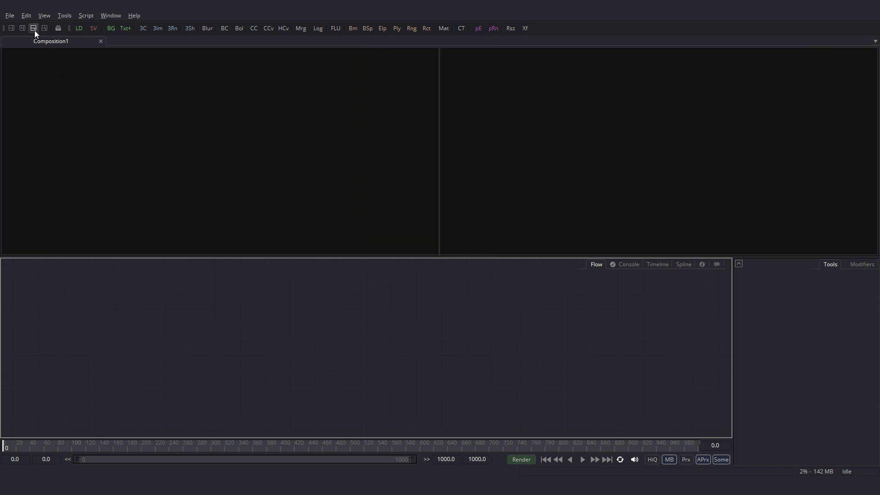
click(12, 28)
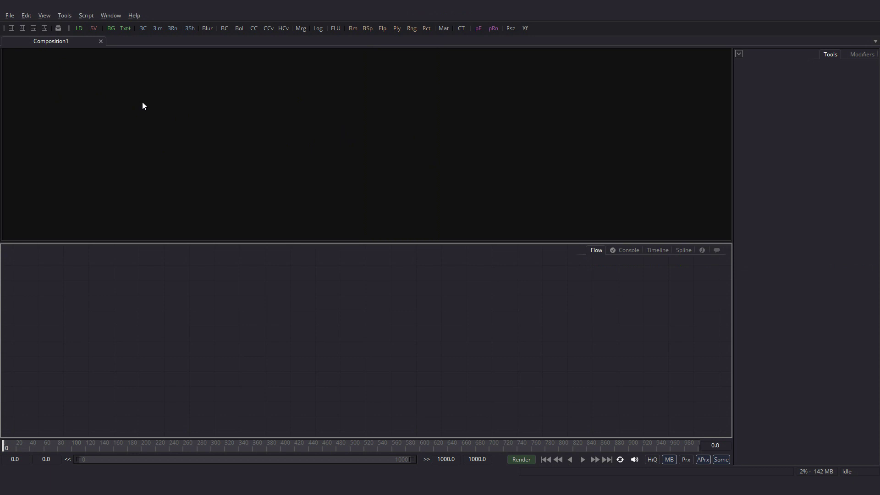
click(22, 28)
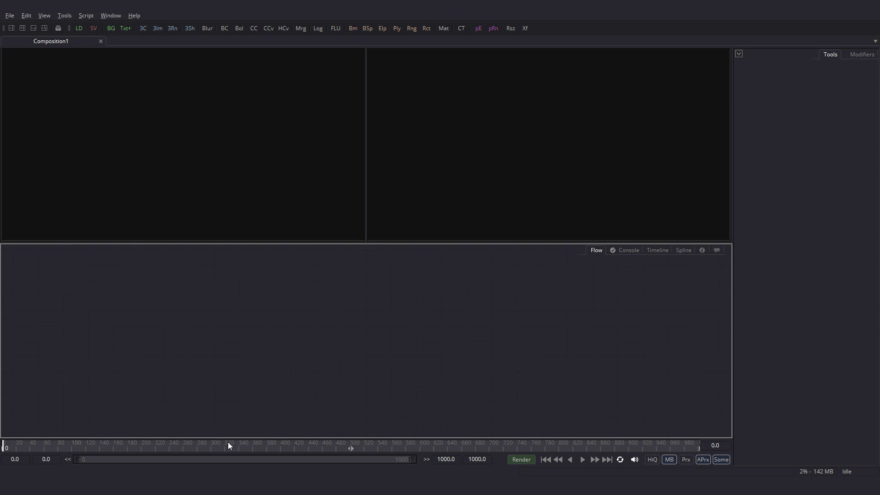
Step: Scrub the time ruler and try other render ranges, then restore it to frames 0–1000
drag(194, 448, 227, 449)
drag(699, 449, 306, 439)
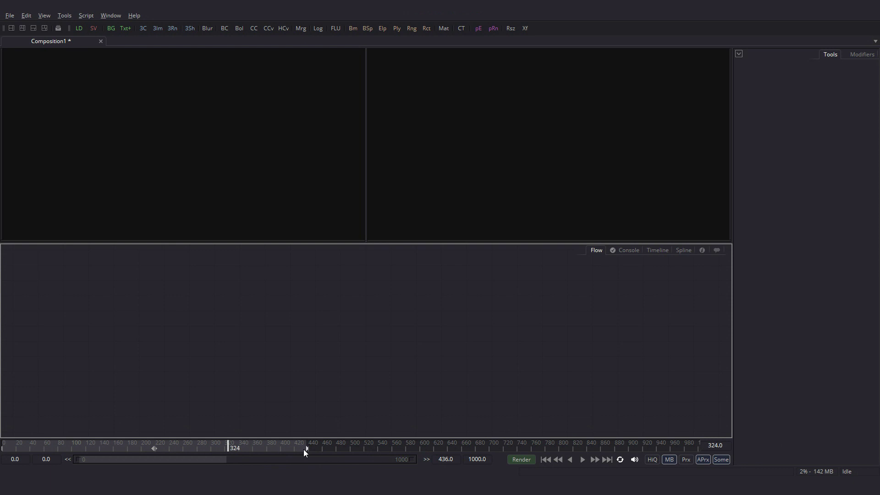
click(304, 446)
click(1, 447)
drag(3, 448, 85, 448)
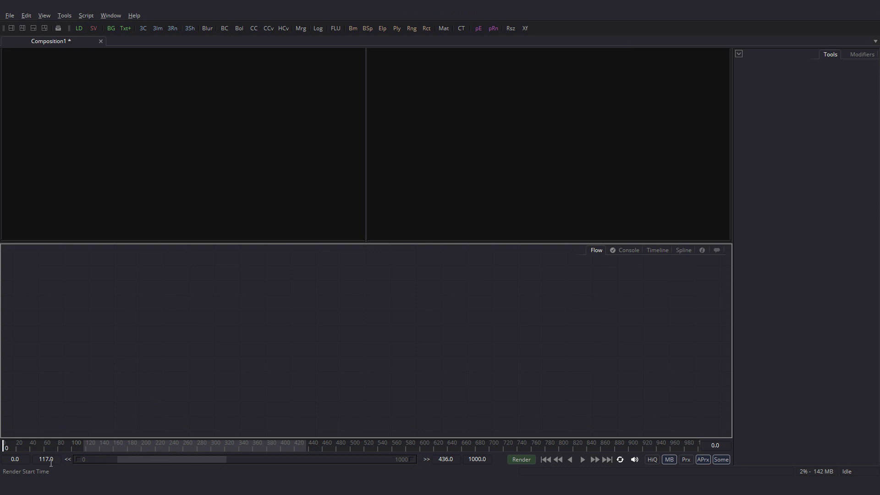
drag(87, 453, 2, 448)
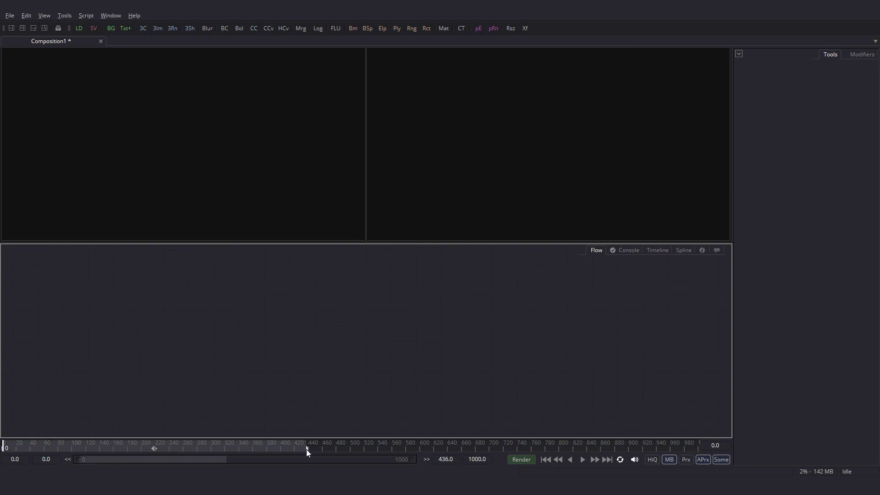
drag(307, 448, 705, 453)
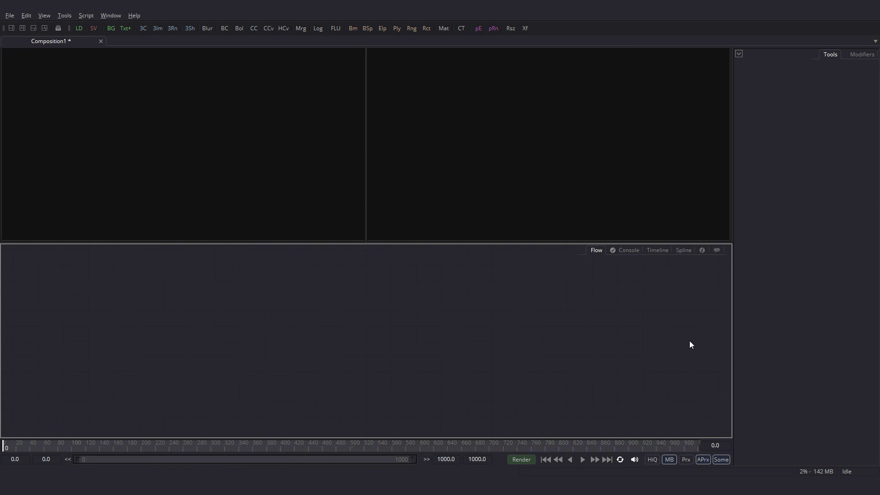
Step: Check the HDTV 1080 default frame format (1920×1080, 25 fps) in Preferences and save
click(9, 16)
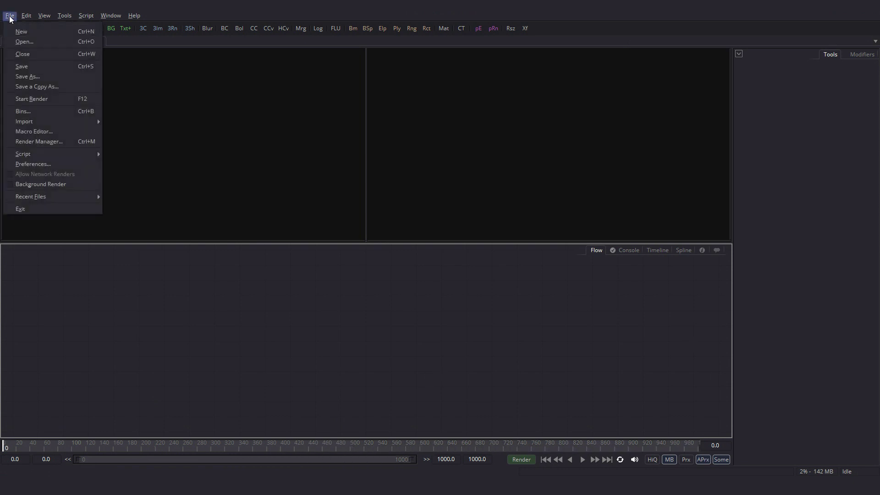
click(33, 164)
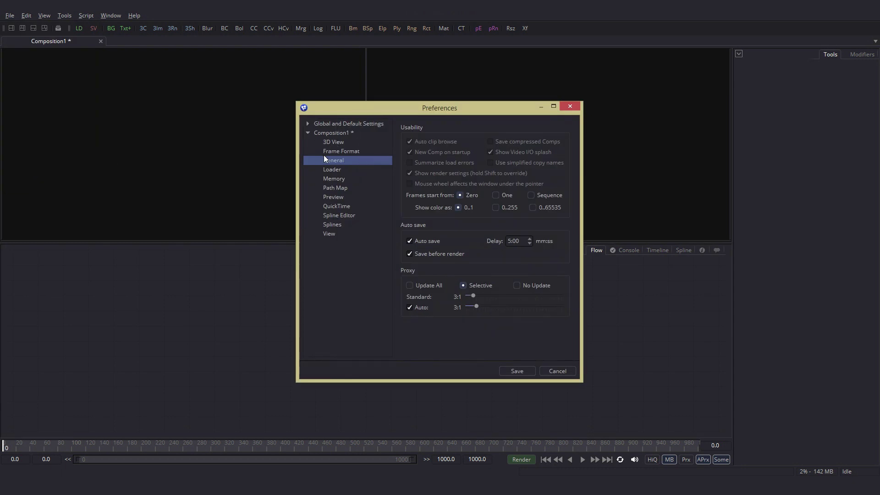
click(309, 123)
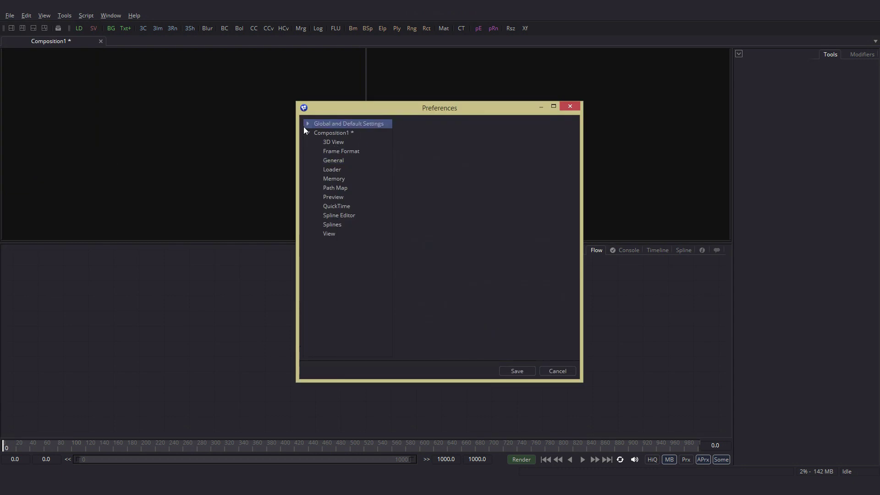
click(309, 123)
click(337, 168)
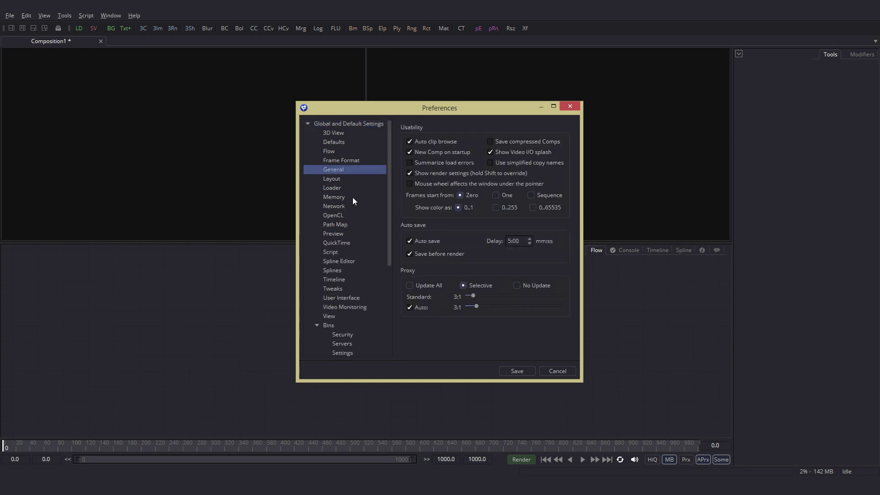
click(344, 161)
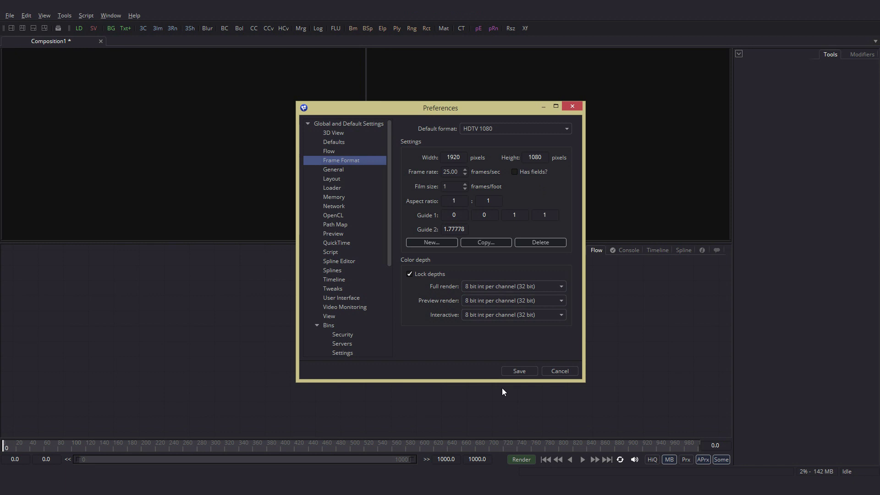
click(525, 372)
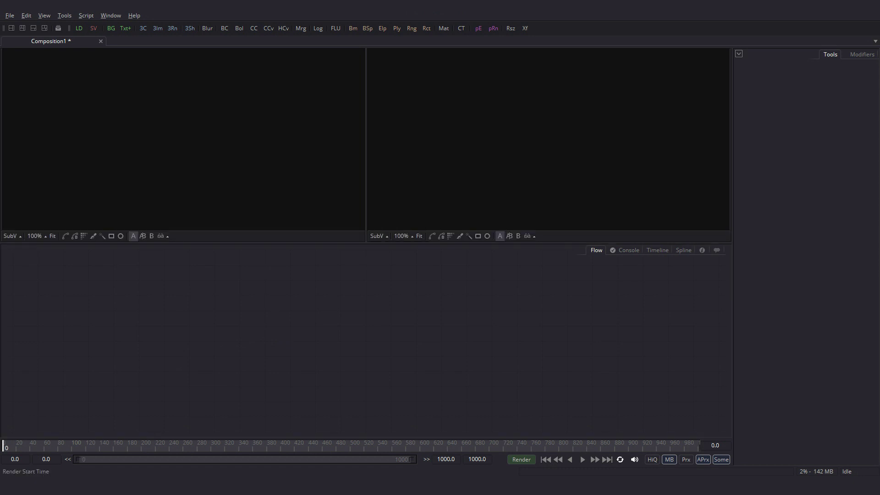
key(alt+Tab)
drag(505, 256, 215, 337)
click(270, 318)
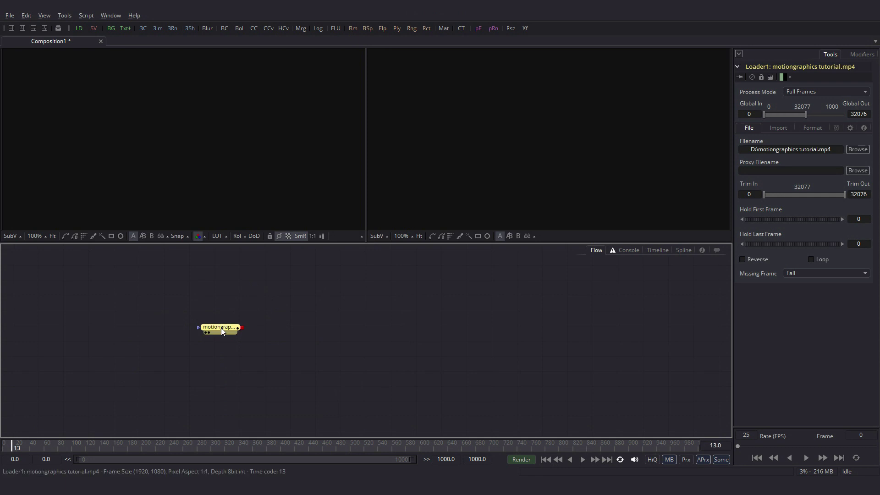
key(1)
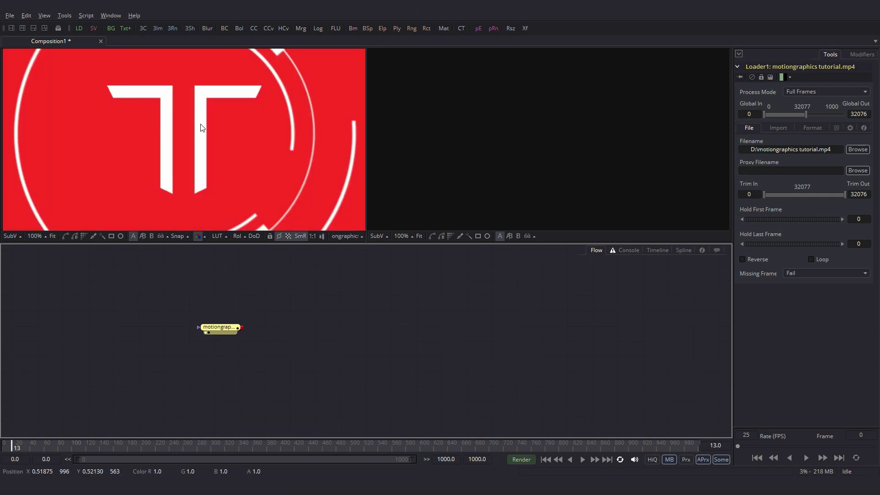
click(52, 235)
click(174, 296)
drag(174, 300, 288, 354)
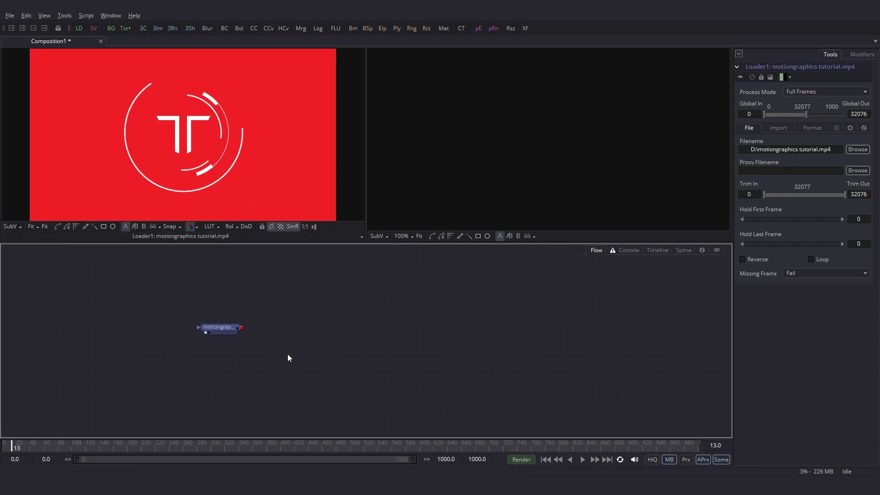
key(Delete)
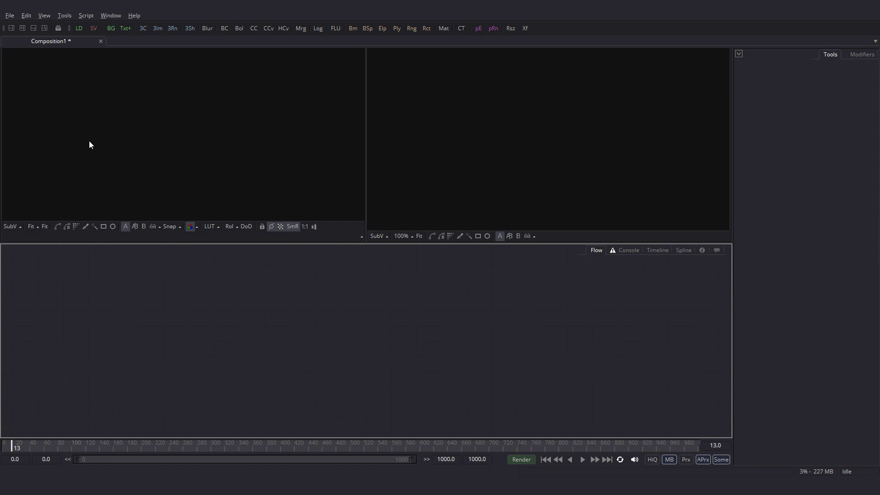
Step: Load logoAnim####.tga into a Loader, view it in the left viewer, then delete the node
click(79, 29)
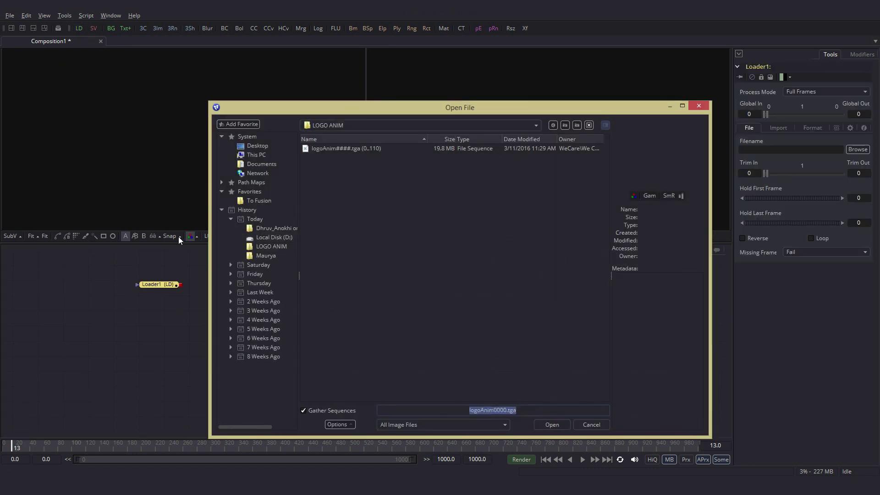
click(356, 149)
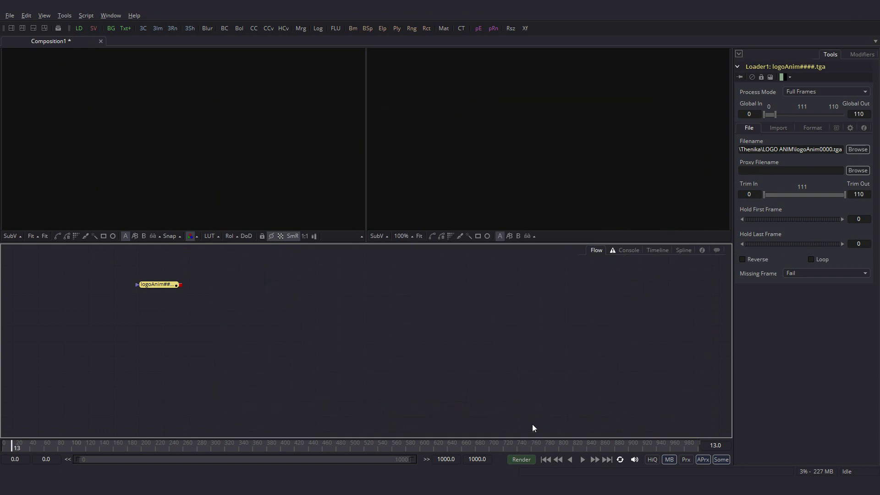
drag(155, 285, 180, 101)
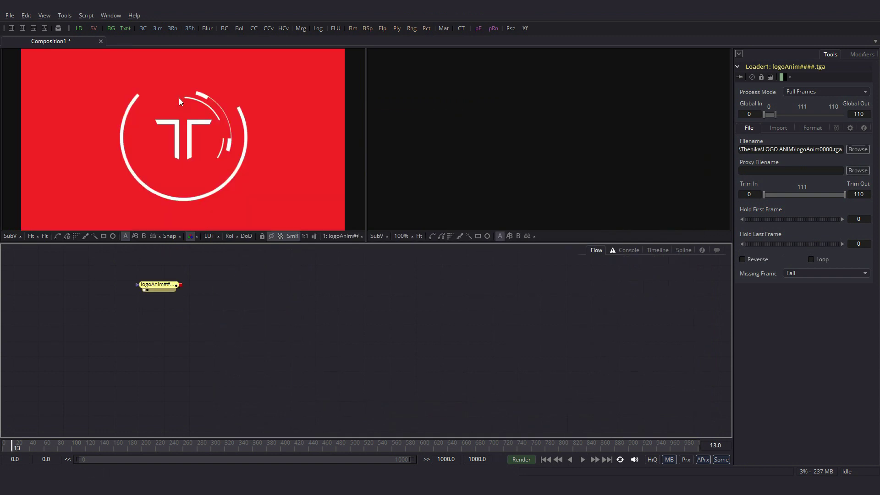
click(157, 284)
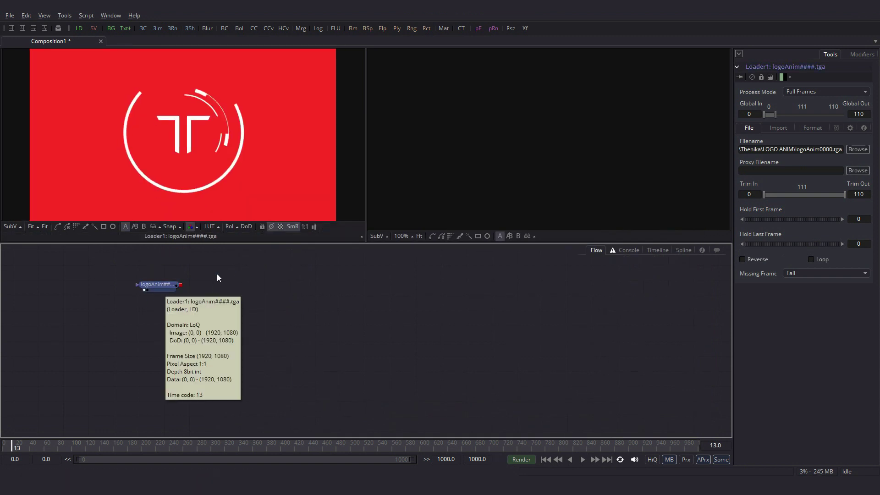
key(Delete)
Step: Add another Loader from the Tools menu with logoAnim####.tga and view it in a viewer
click(64, 15)
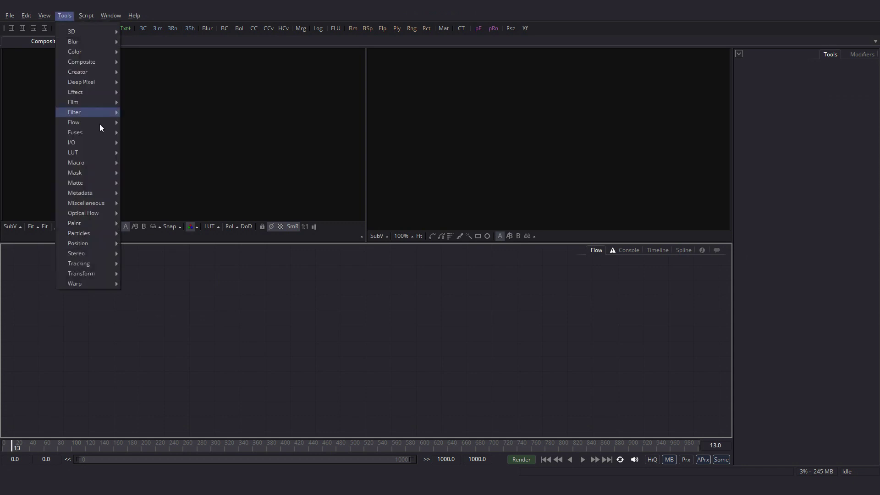
mouse_move(89, 141)
click(139, 147)
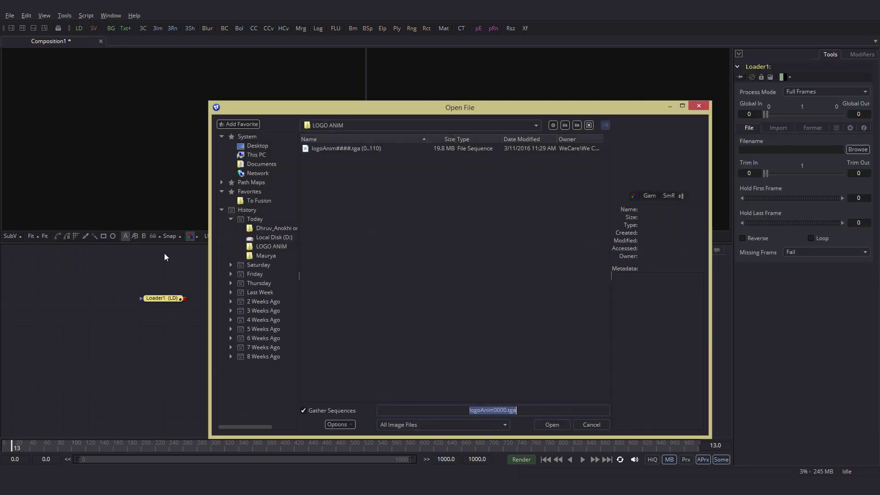
click(349, 149)
click(558, 428)
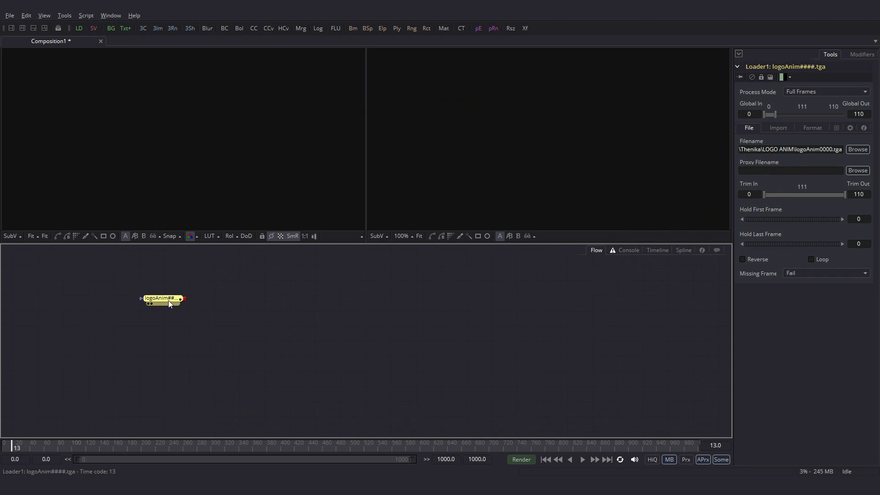
drag(169, 300, 172, 97)
key(Delete)
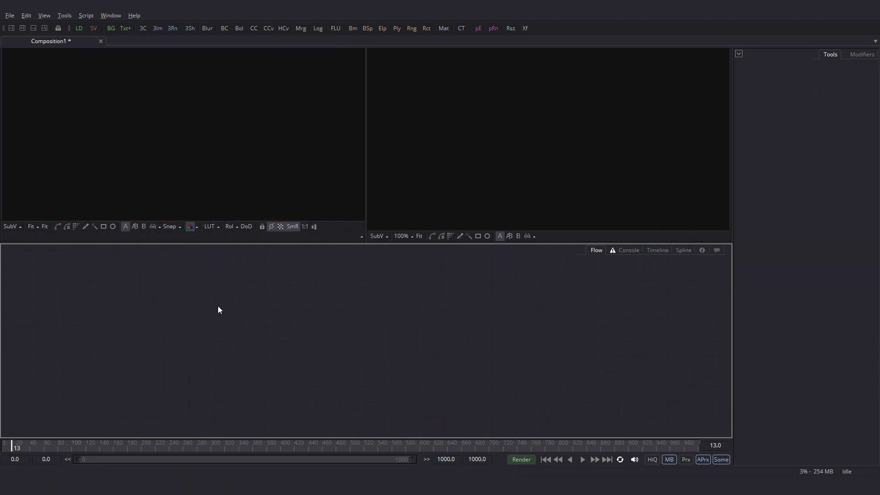
right_click(205, 260)
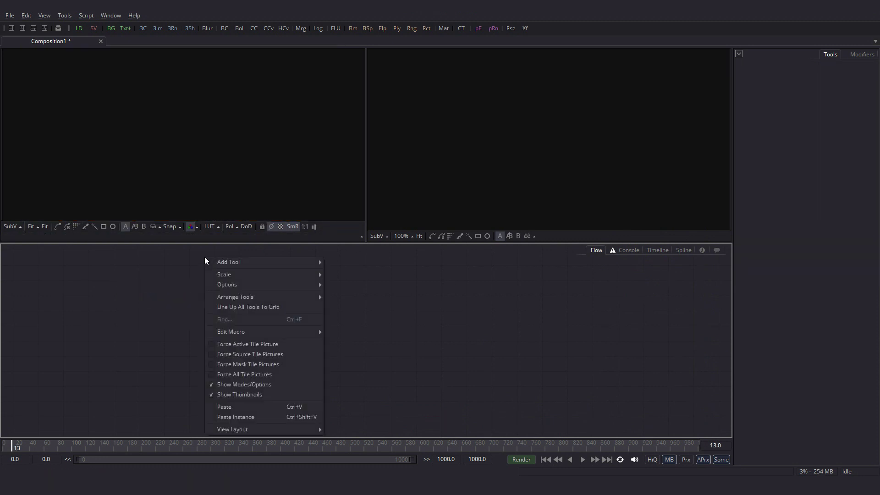
mouse_move(242, 267)
mouse_move(359, 349)
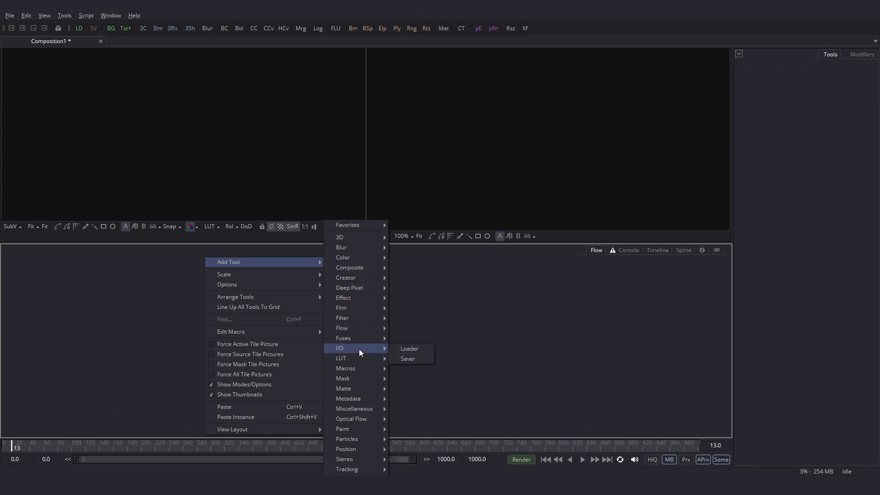
click(427, 348)
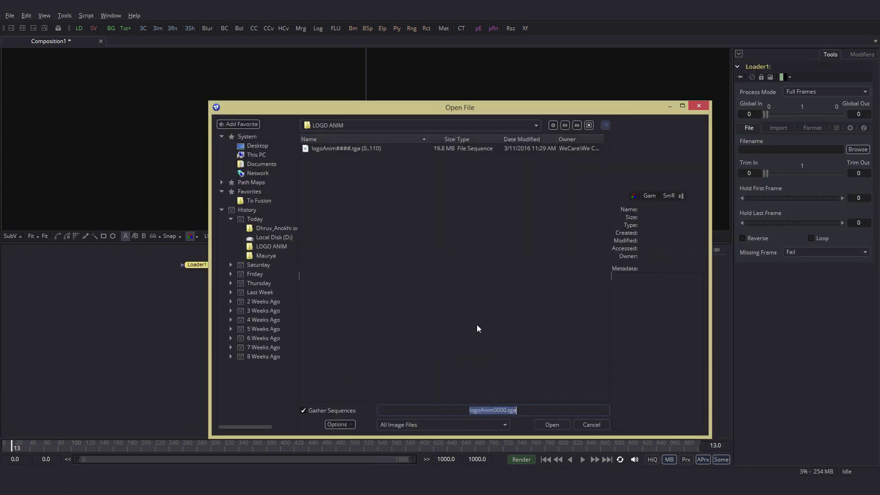
click(361, 147)
click(551, 424)
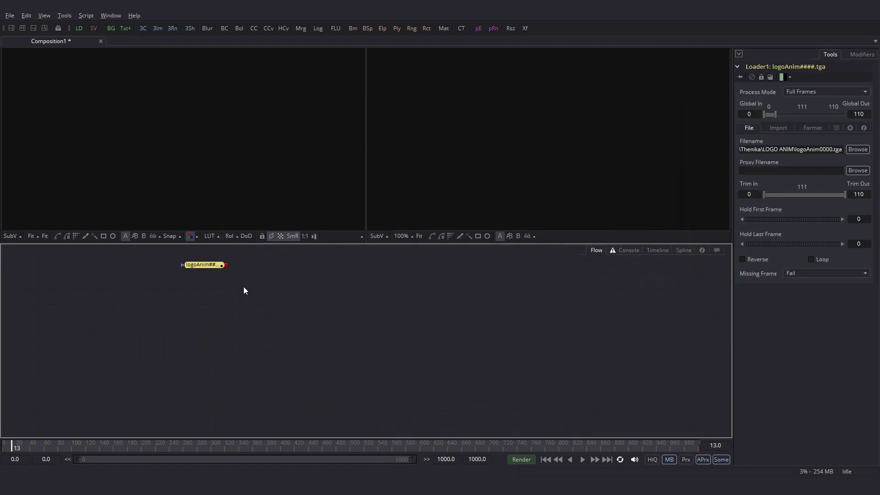
key(1)
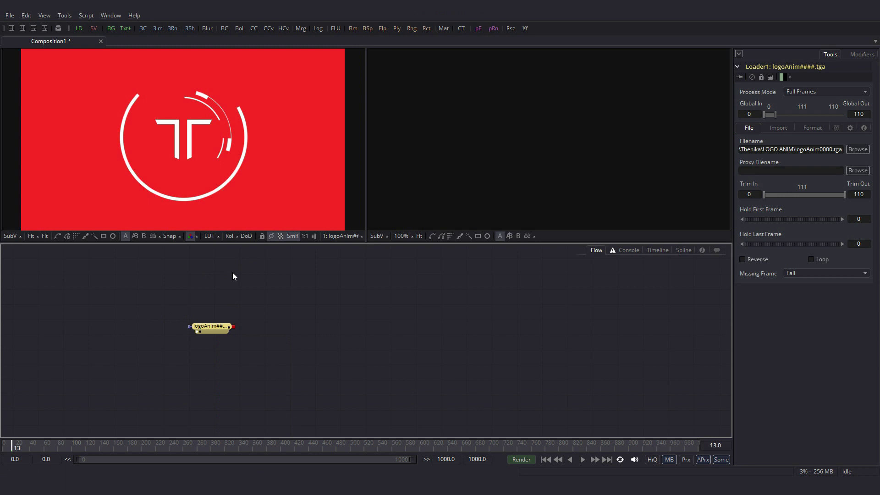
drag(159, 305, 294, 383)
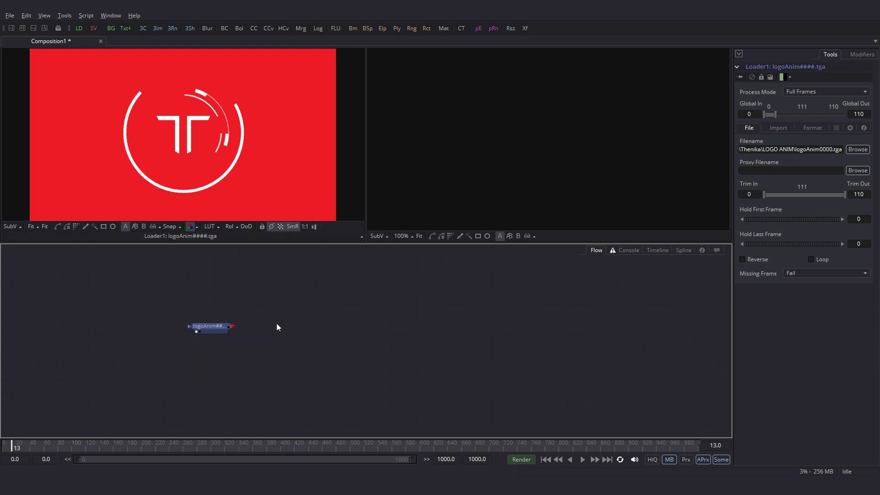
key(Delete)
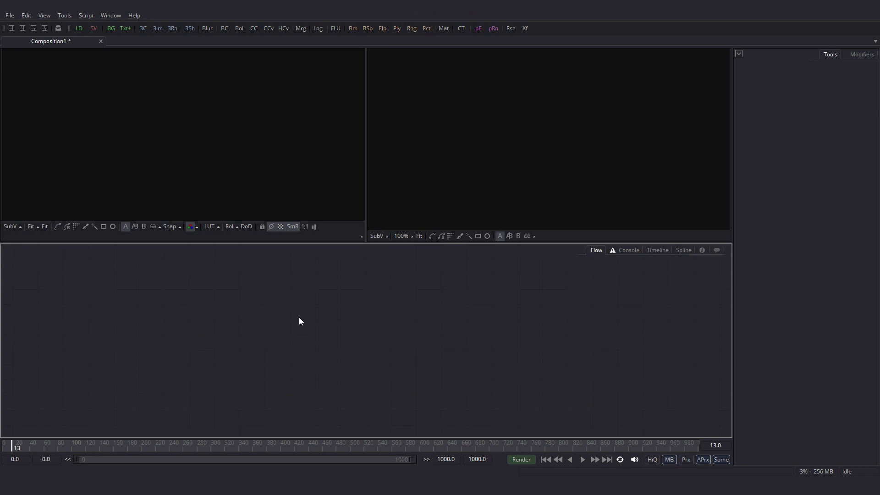
Step: Add a Background tool by searching 'Bac' and view Background1's solid black output in the left viewer
key(ctrl+space)
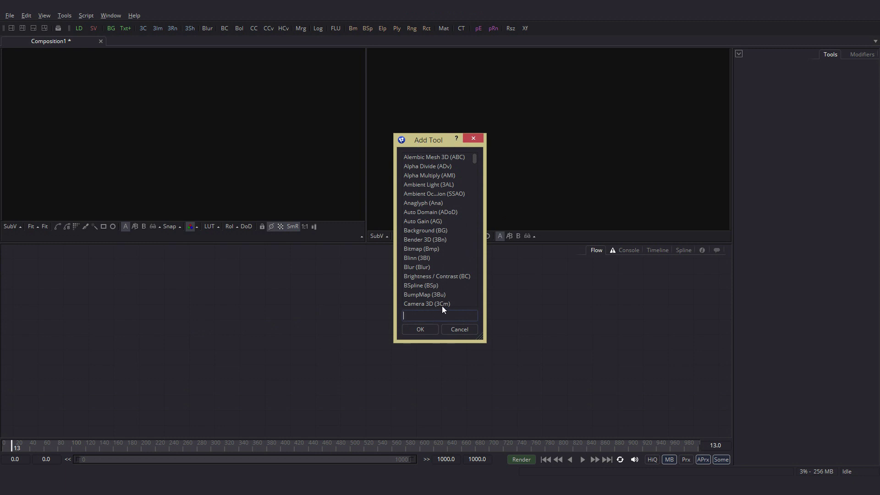
text(Back)
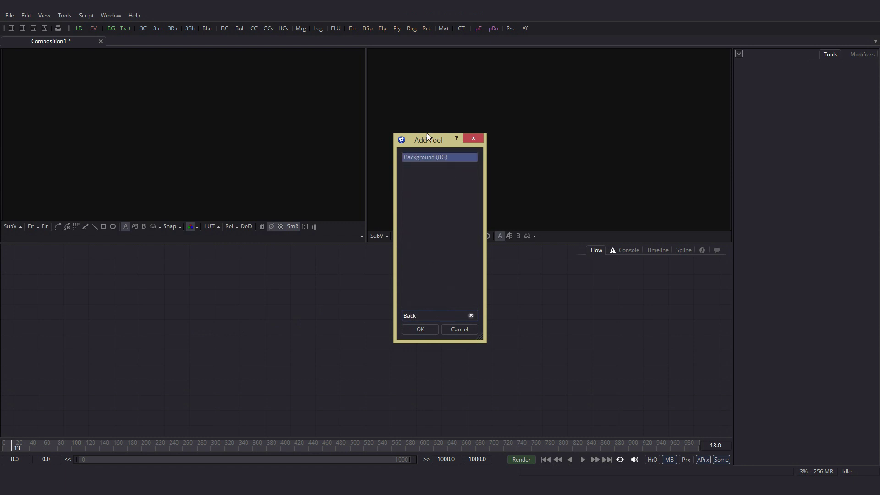
click(424, 331)
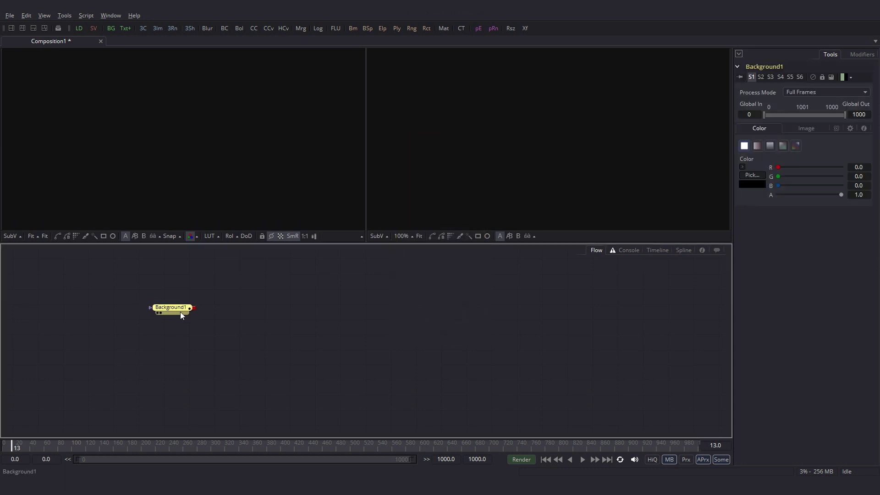
drag(196, 317, 200, 104)
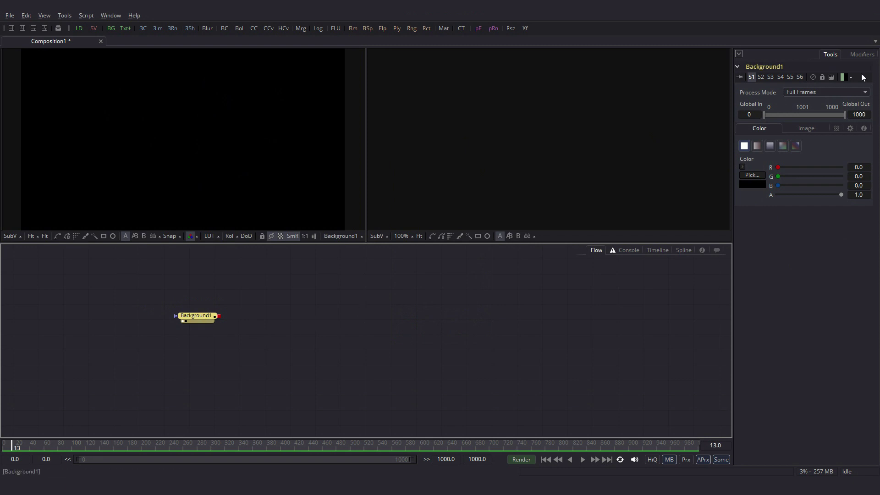
Step: Set Background1's colour wheel to pale cyan (G 1.0, B about 0.88), then deselect the node
click(742, 167)
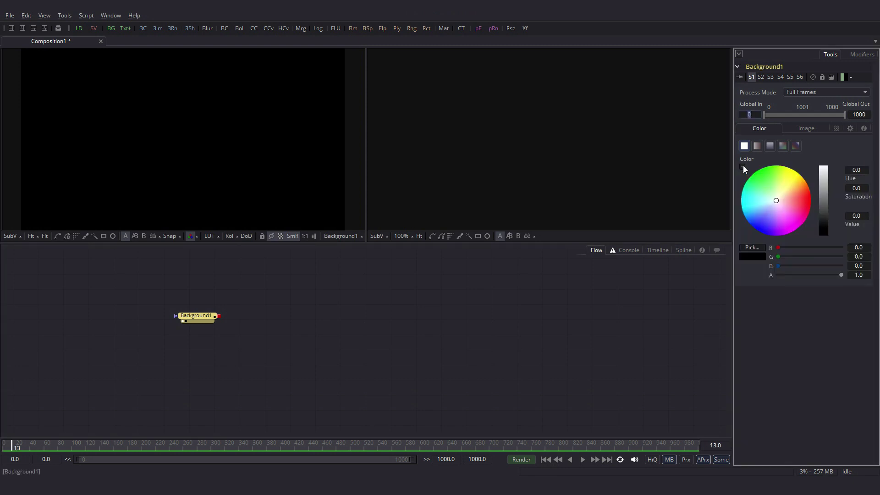
click(760, 175)
drag(823, 190, 812, 152)
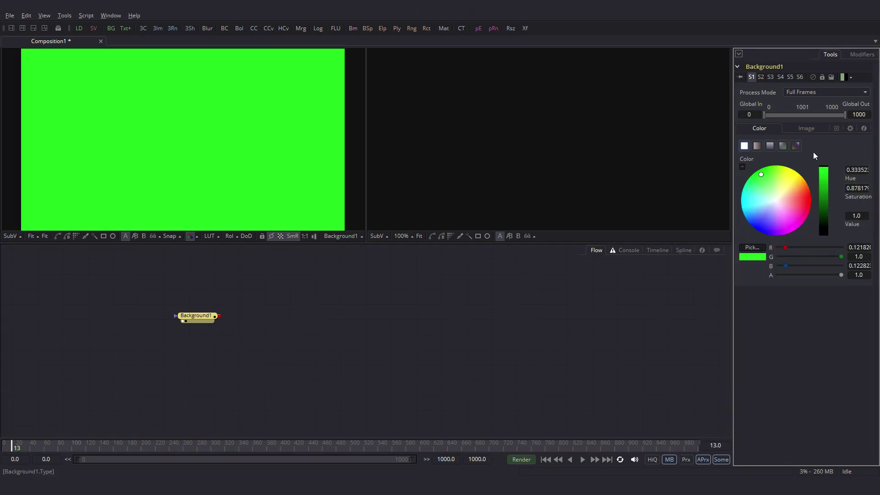
drag(766, 186, 761, 197)
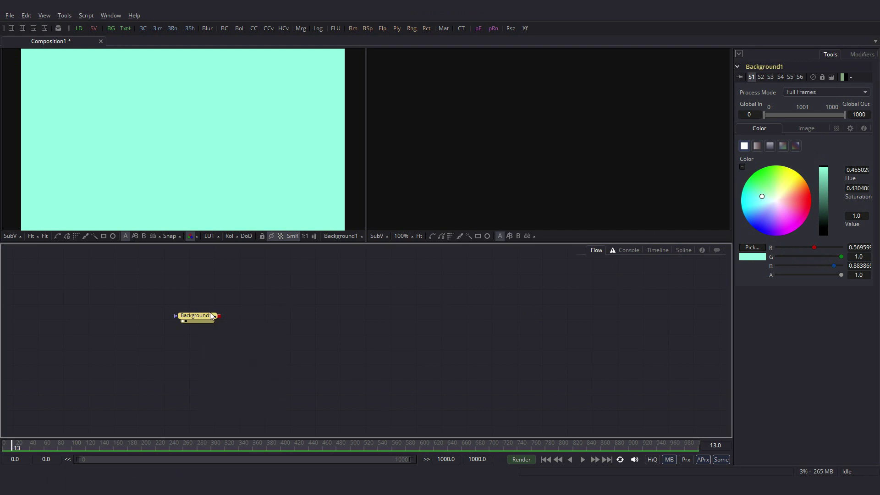
mouse_move(198, 317)
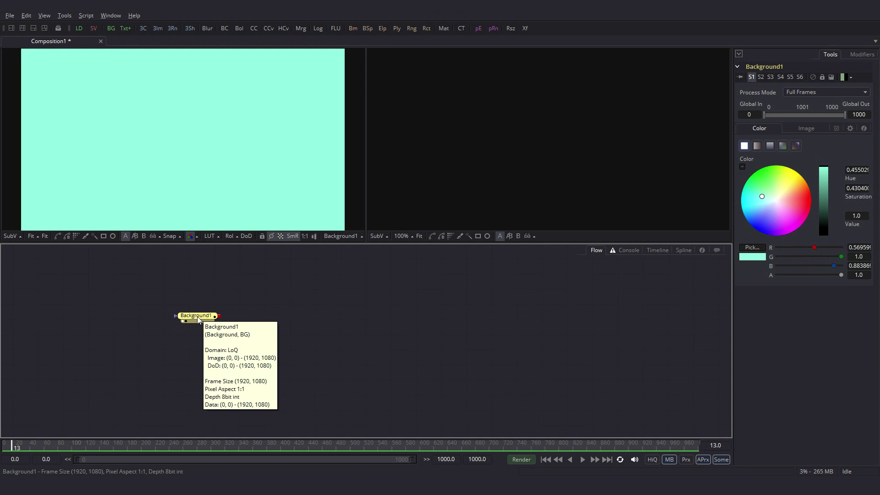
click(195, 355)
Step: Paste Background1_1 below the original, colour it yellow, and view it fitted in the second viewer
key(ctrl+v)
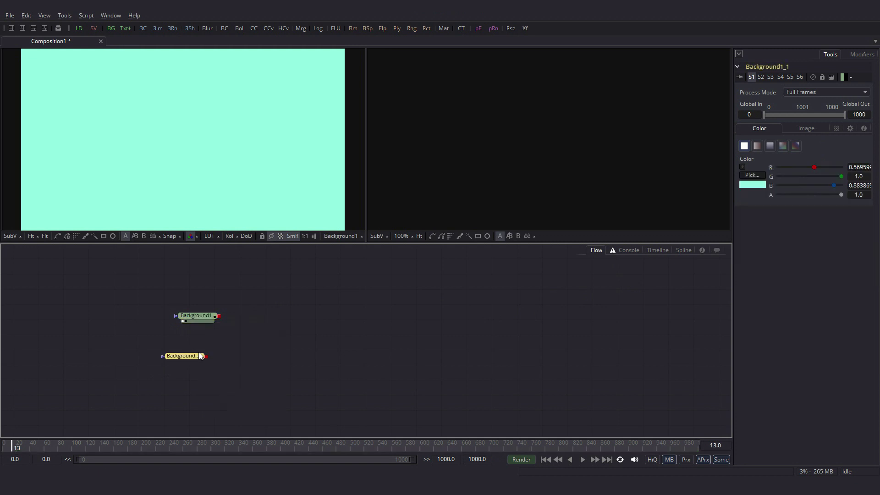
drag(204, 353, 202, 354)
click(742, 167)
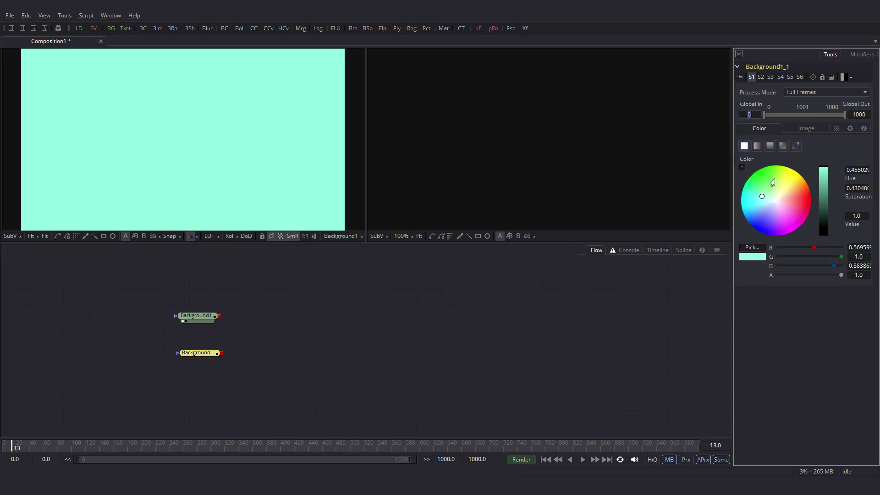
drag(771, 210, 774, 189)
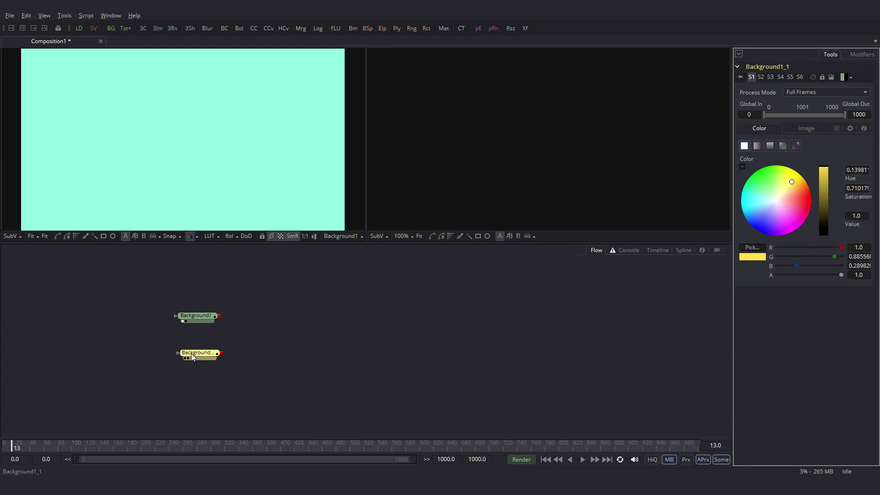
drag(197, 357, 468, 173)
click(419, 227)
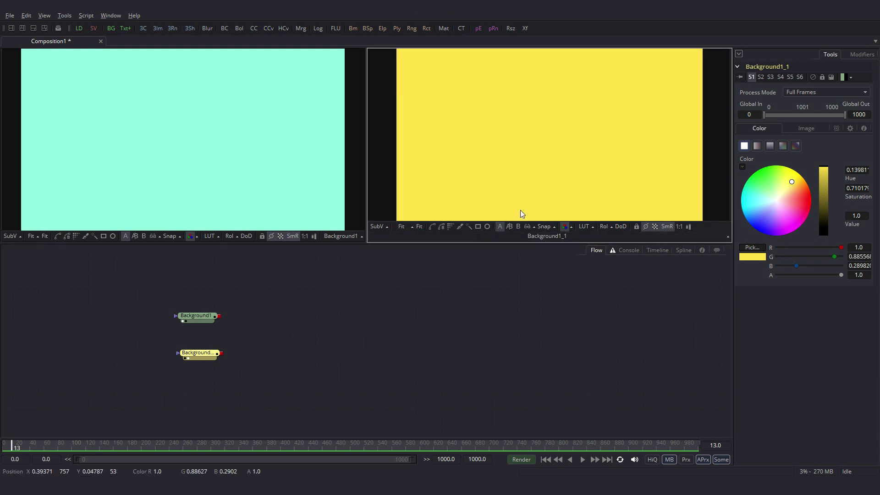
Step: Show Background1 in the second viewer and Background1_1 in the first viewer
click(194, 320)
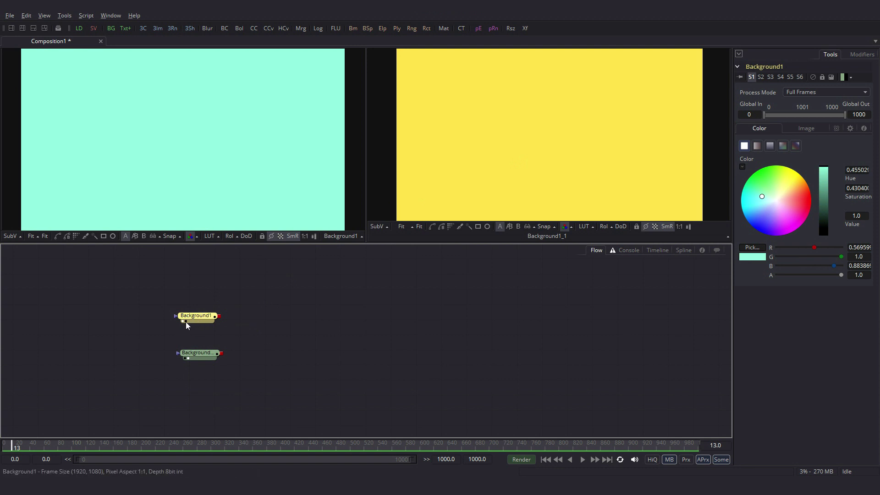
click(186, 322)
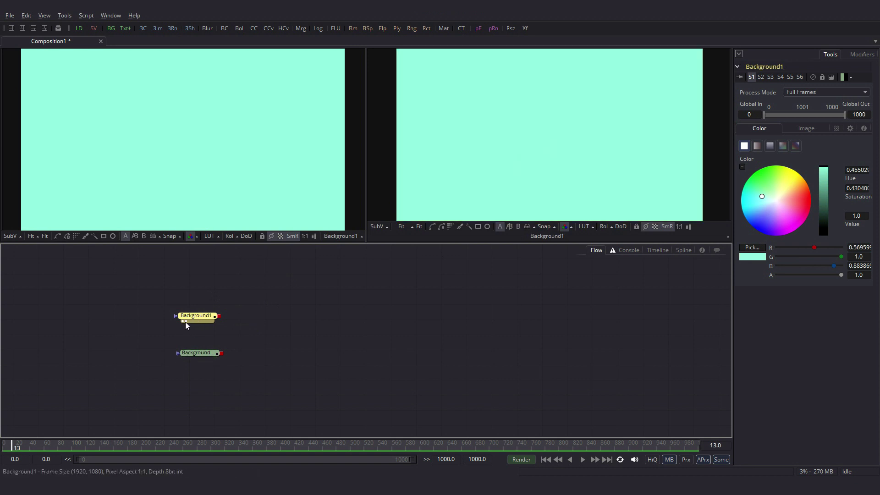
click(193, 357)
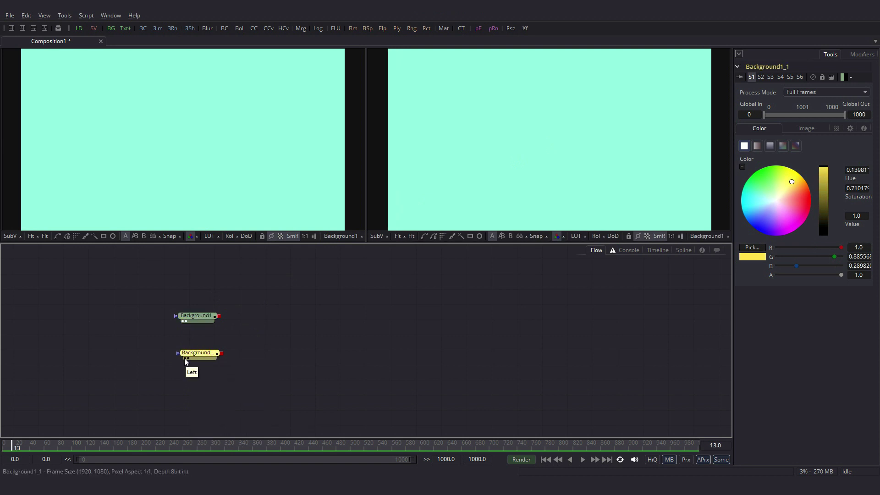
click(186, 359)
Step: Swap the viewer assignments, then select Background1_1 and Background1 to check their yellow and cyan colours
click(196, 316)
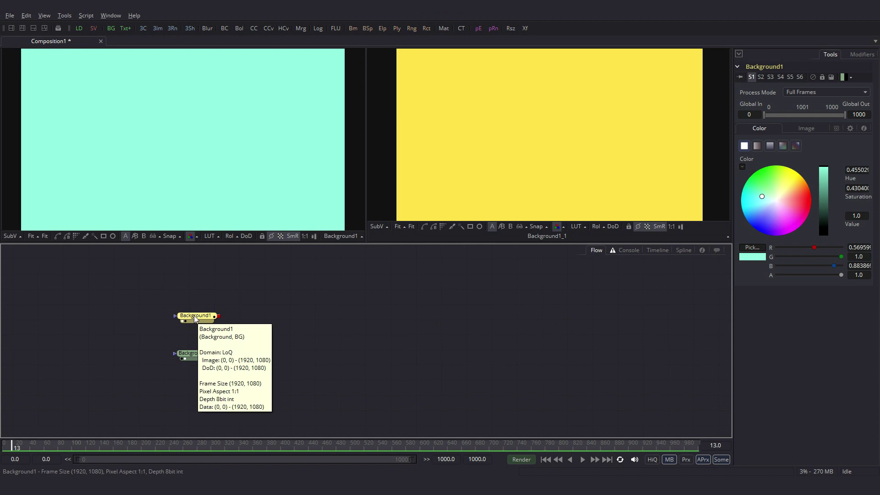
click(195, 357)
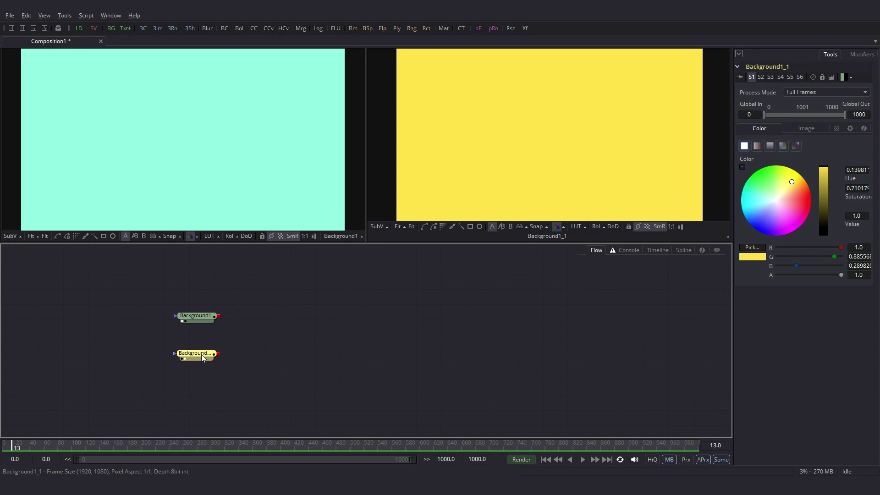
click(196, 318)
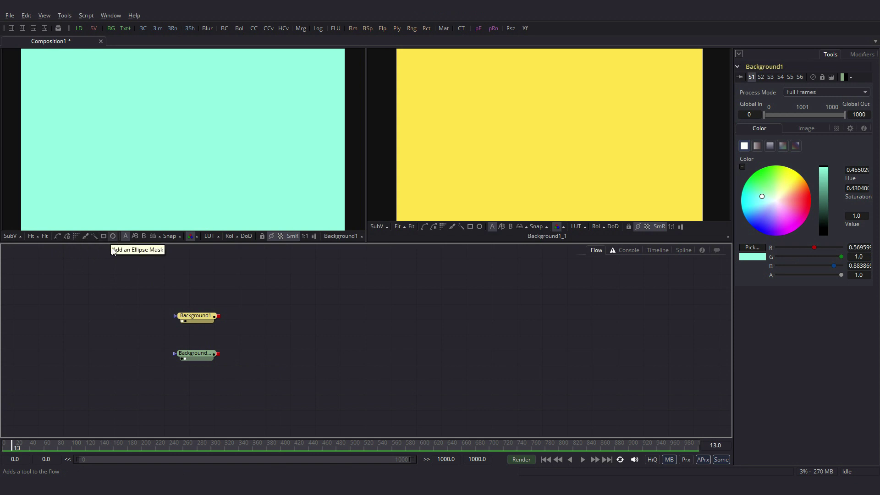
Step: Attach a Rectangle1 mask to Background1, uncheck Solid and set border width to about 0.0876
click(103, 236)
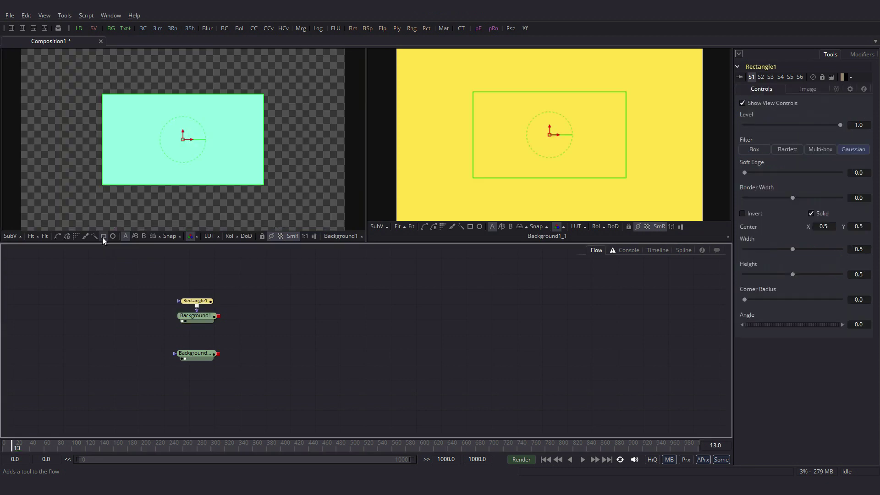
key(1)
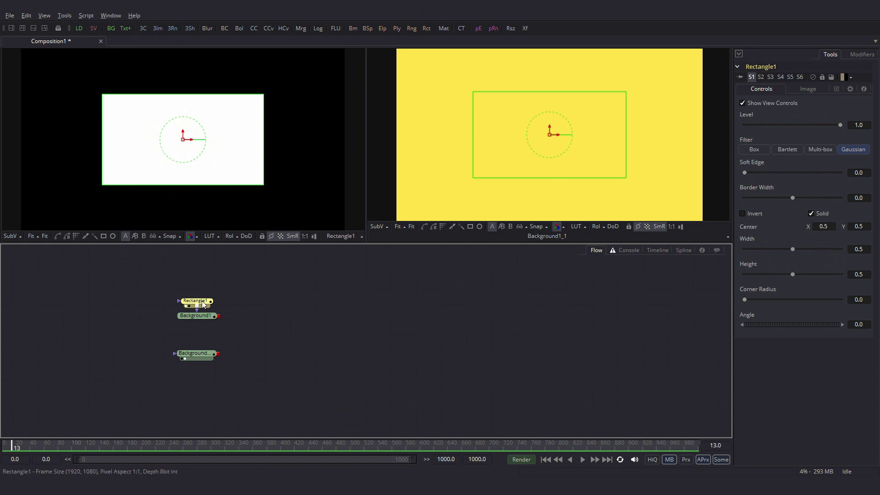
click(205, 317)
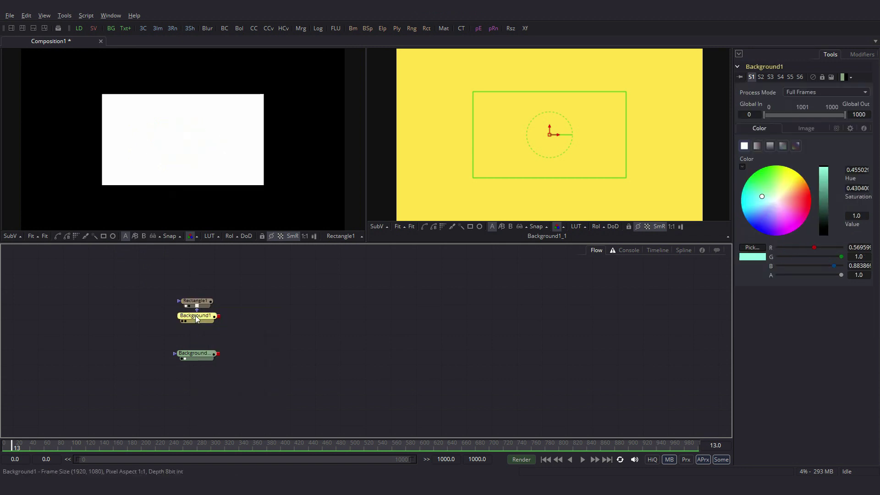
drag(204, 319, 213, 180)
click(204, 301)
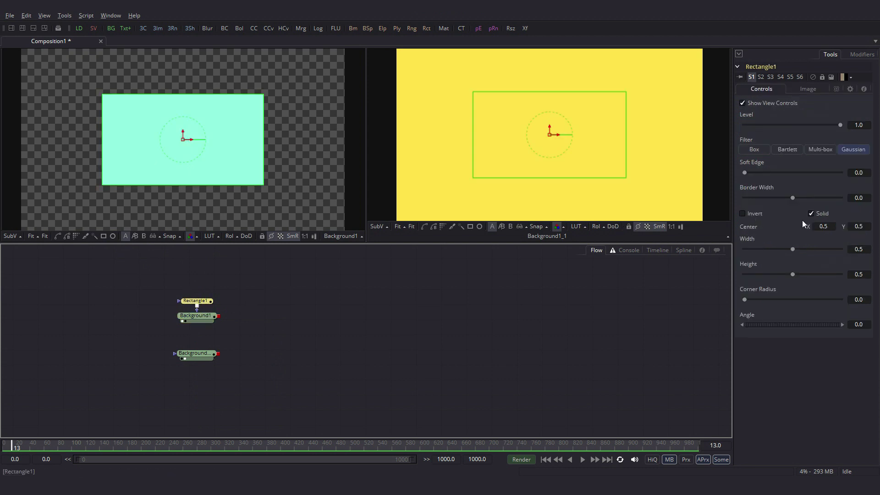
click(809, 213)
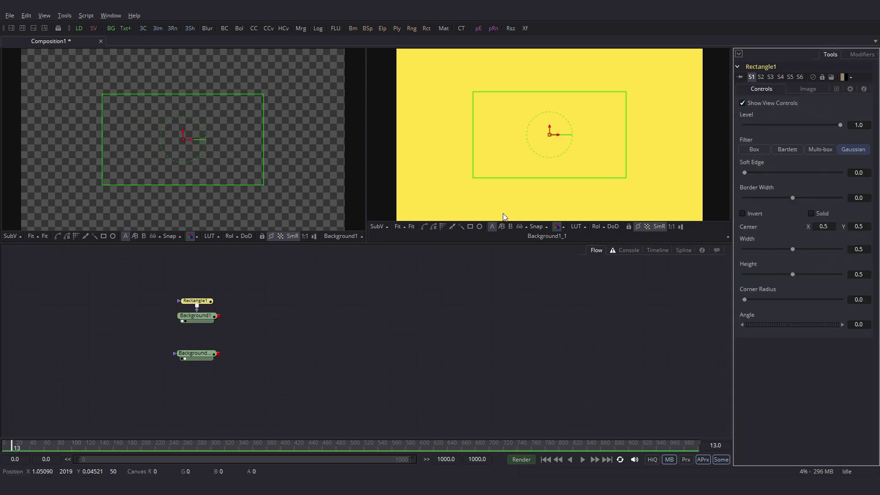
drag(792, 197, 813, 197)
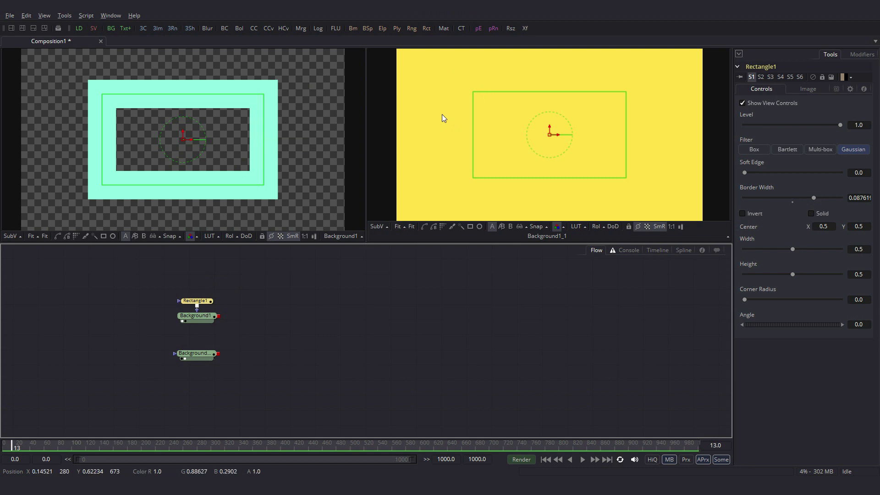
click(338, 340)
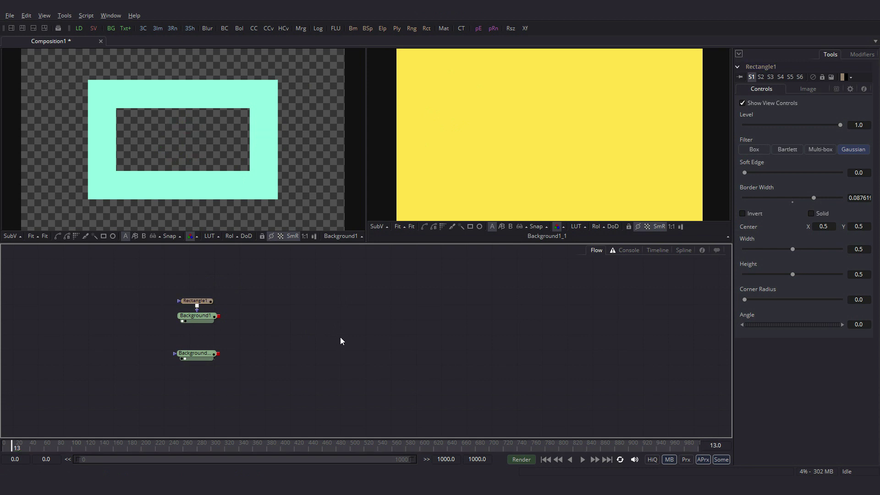
Step: Add a Merge node, wire in Background1 and Background1_1, and view Merge1 in the right viewer
key(ctrl+space)
text(merg)
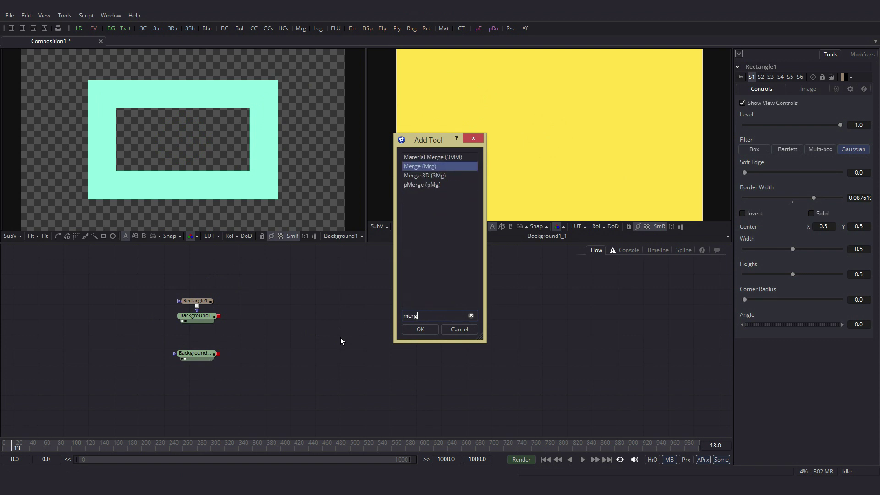
text(e)
click(425, 326)
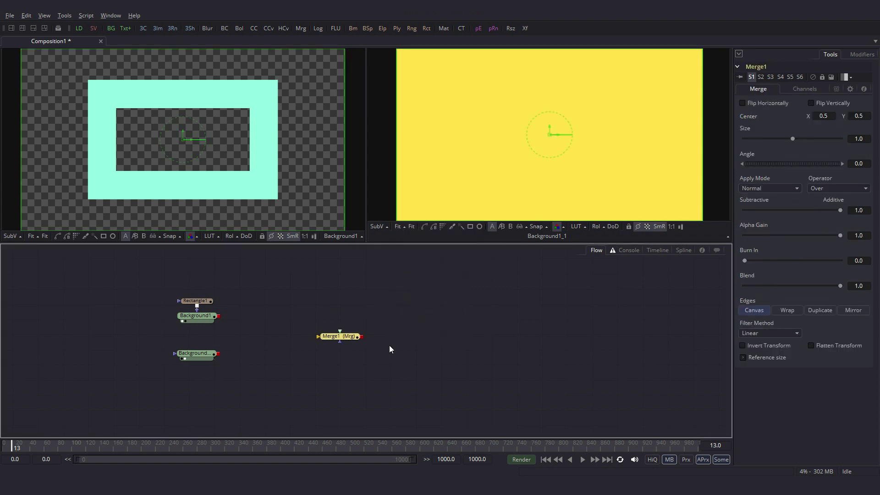
drag(342, 341, 292, 342)
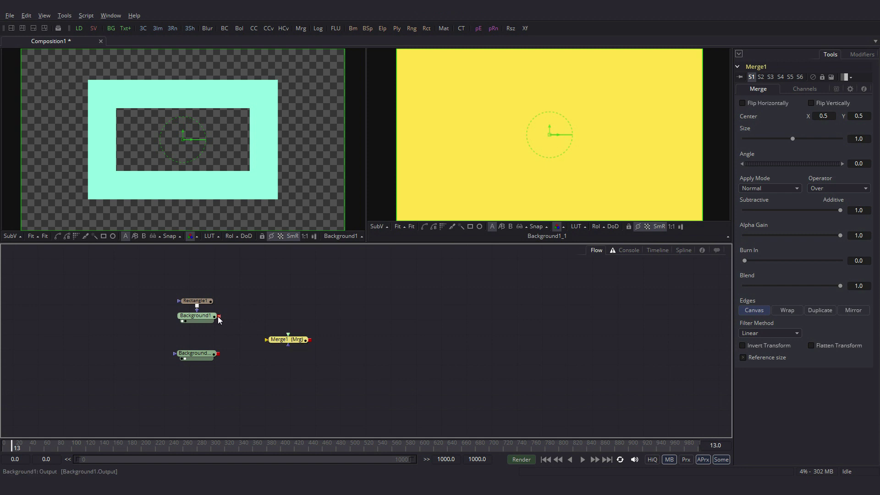
drag(218, 319, 267, 340)
drag(218, 353, 289, 339)
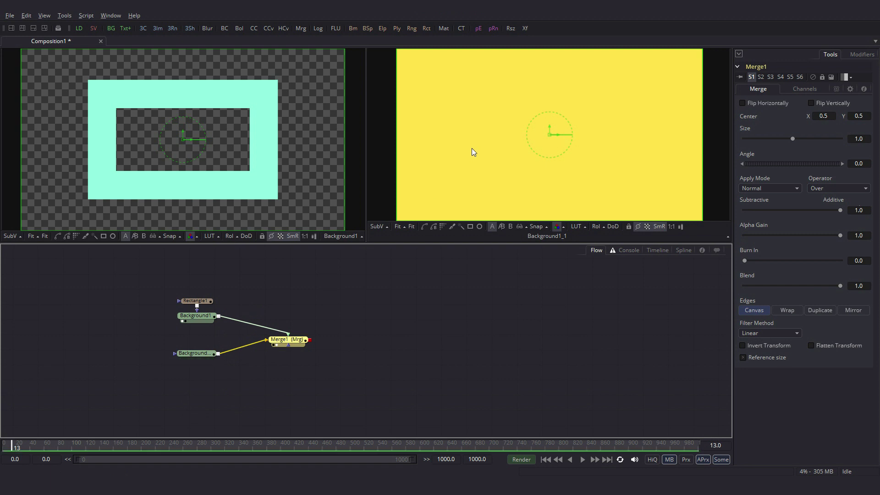
key(2)
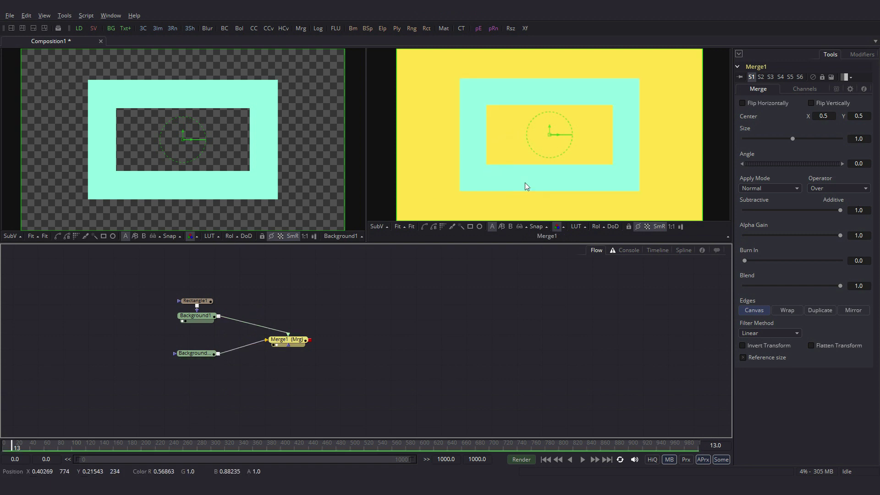
drag(268, 296, 324, 347)
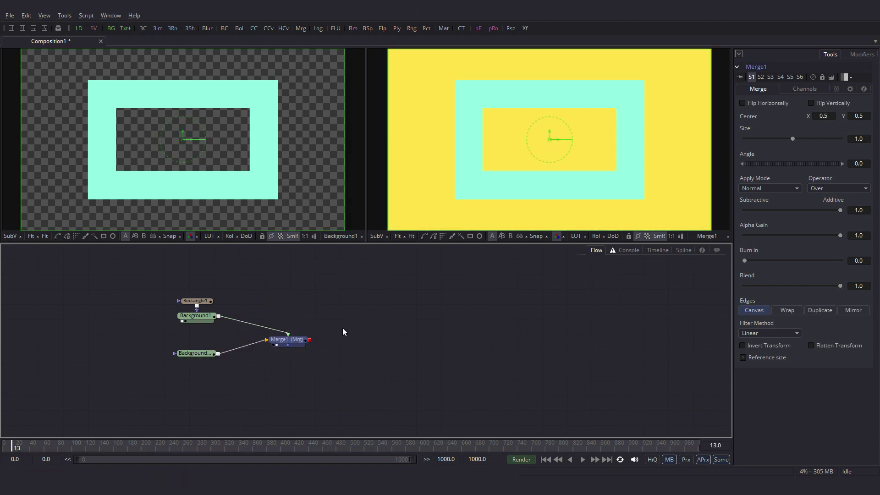
Step: Delete Merge1, auto-create a merge by dropping the cyan output onto the yellow, view it, then delete it
key(Delete)
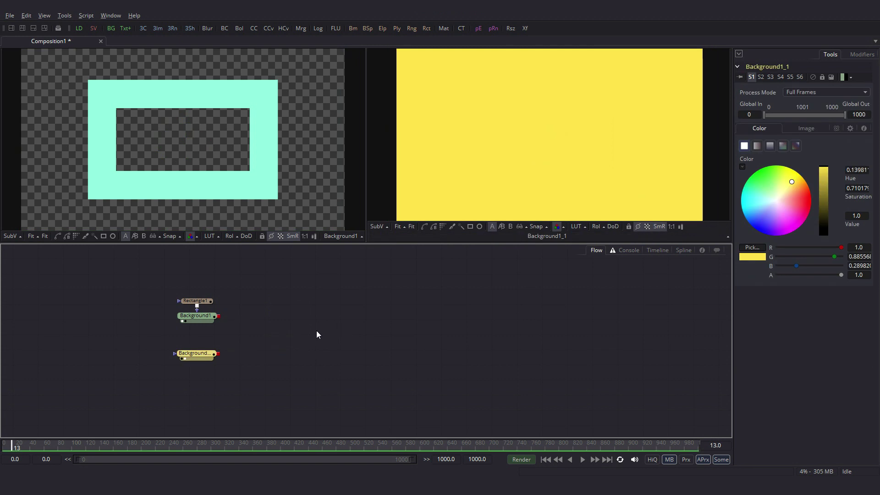
mouse_move(207, 319)
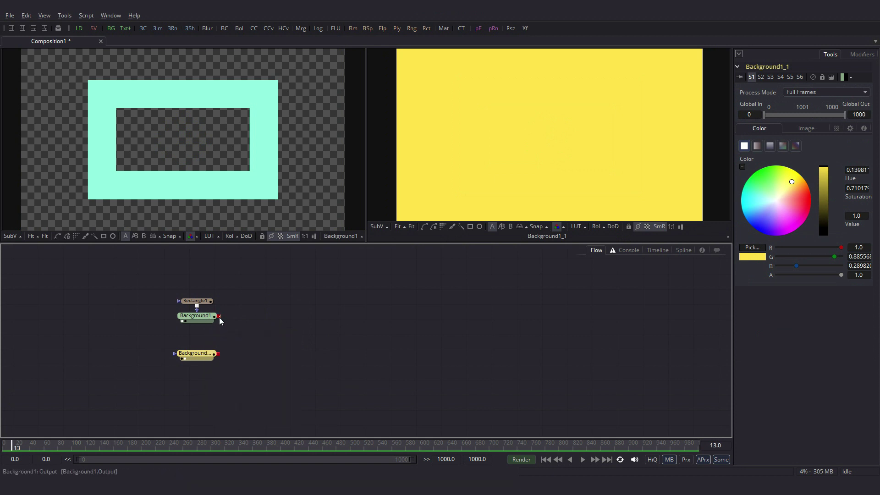
drag(220, 317, 220, 357)
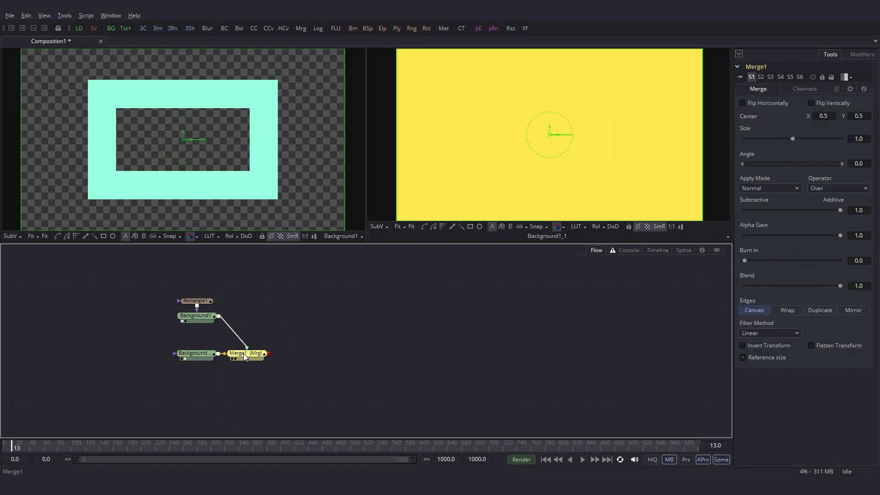
drag(246, 357, 484, 175)
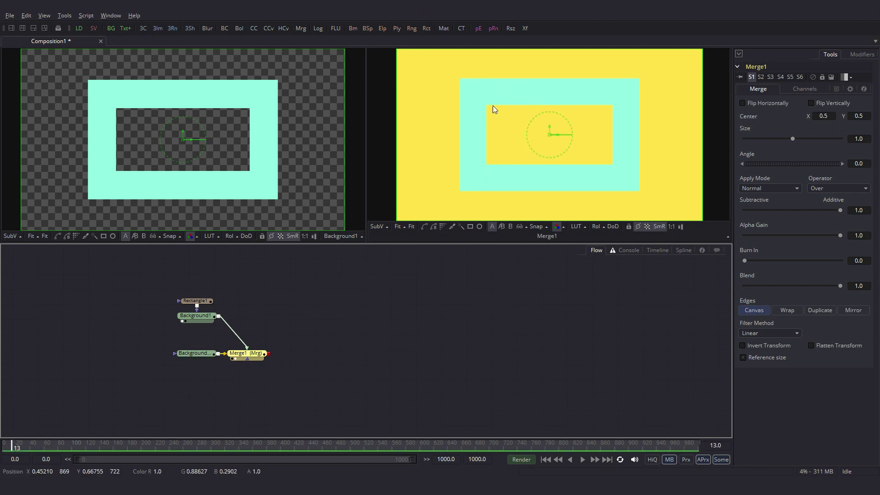
click(192, 355)
click(196, 316)
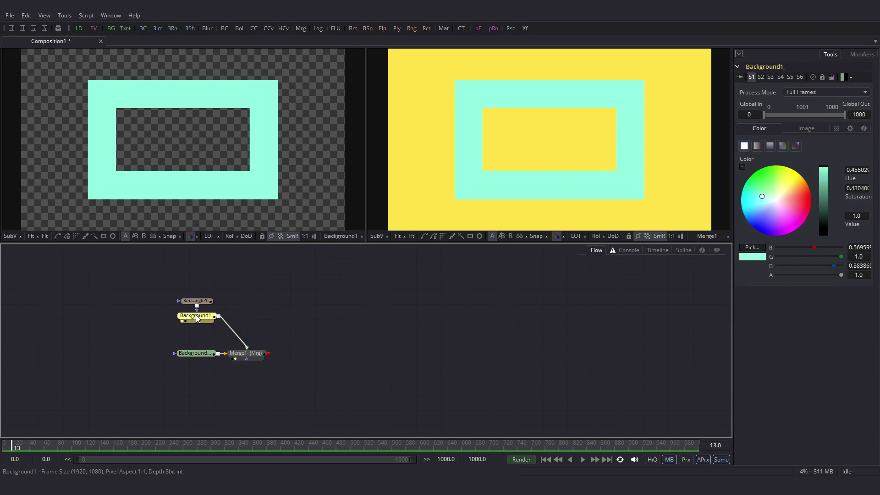
click(248, 354)
key(Delete)
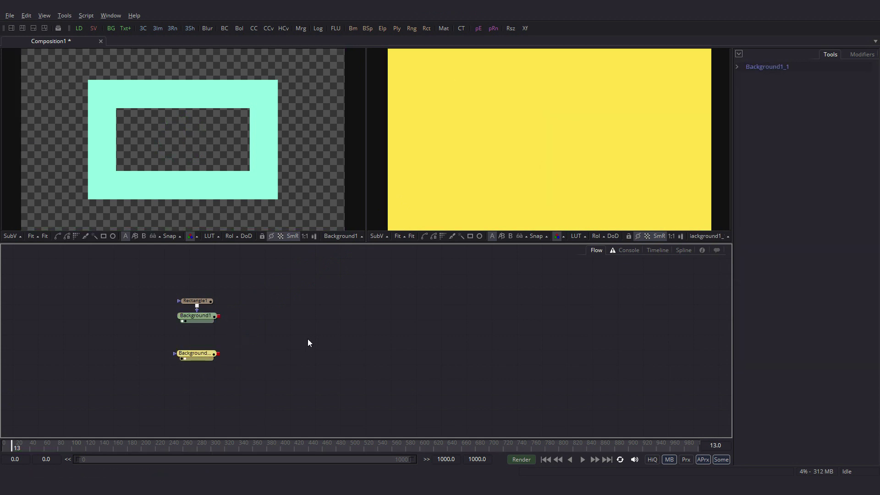
Step: Create a merge with yellow over the cyan border, view it, and reset Center X to 0.5
drag(219, 354, 221, 320)
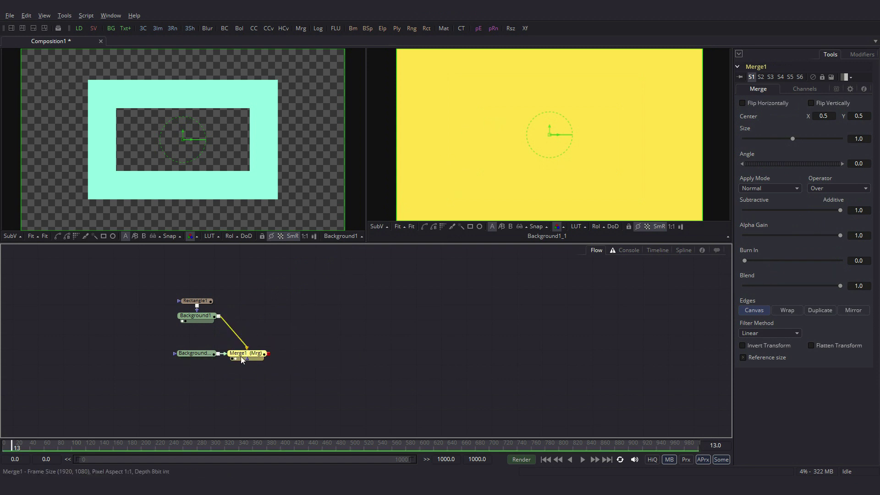
drag(240, 355, 468, 94)
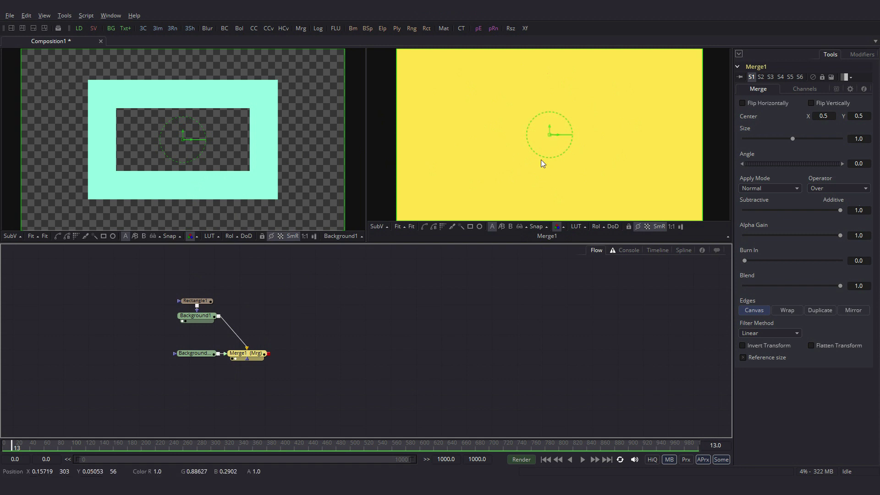
drag(558, 134, 697, 132)
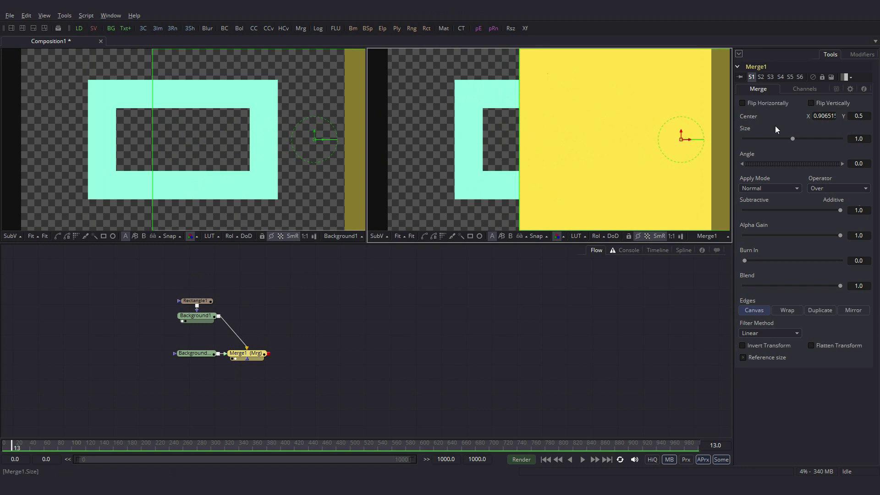
double_click(834, 115)
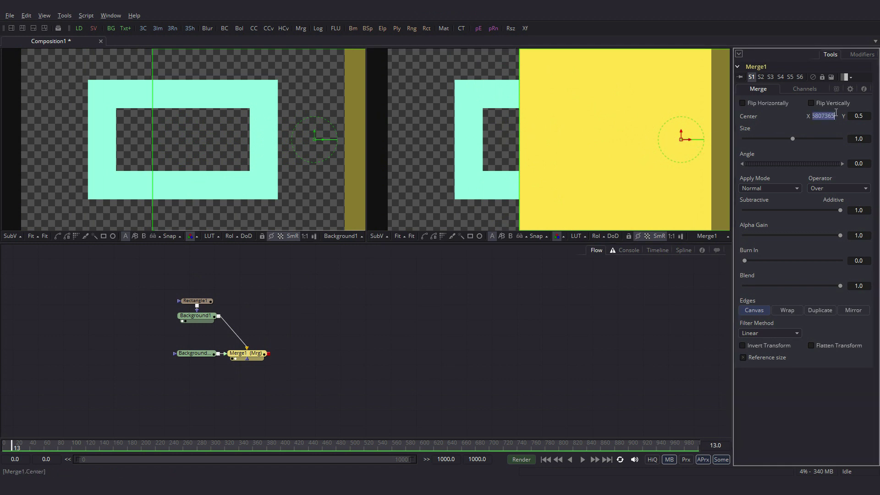
text(0.5)
key(Tab)
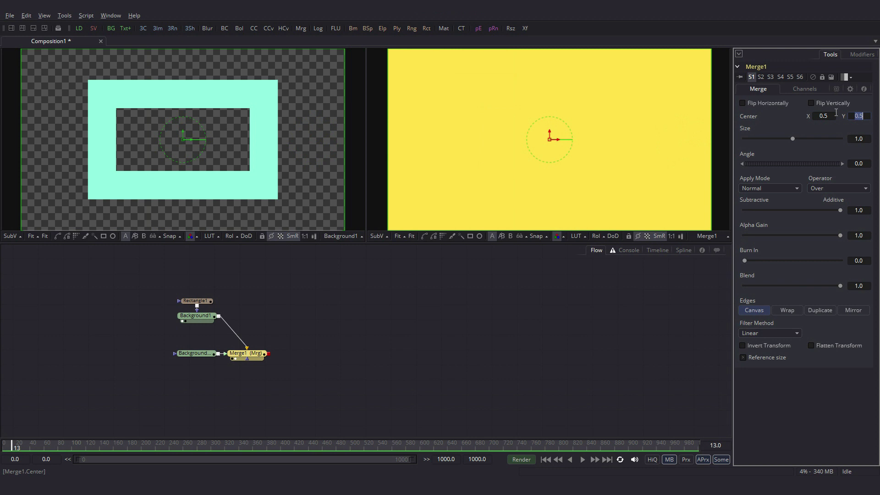
Step: Move Merge1 right and disconnect both the cyan border and yellow background inputs
drag(247, 354, 313, 347)
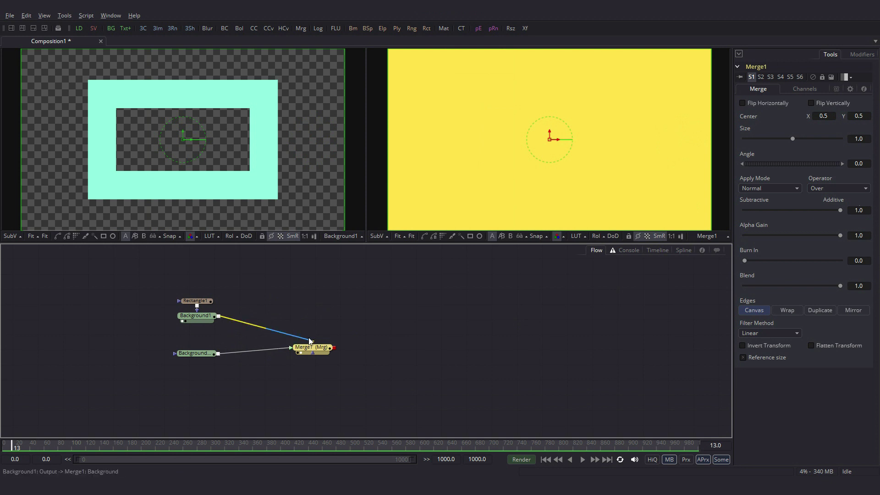
drag(308, 339, 296, 304)
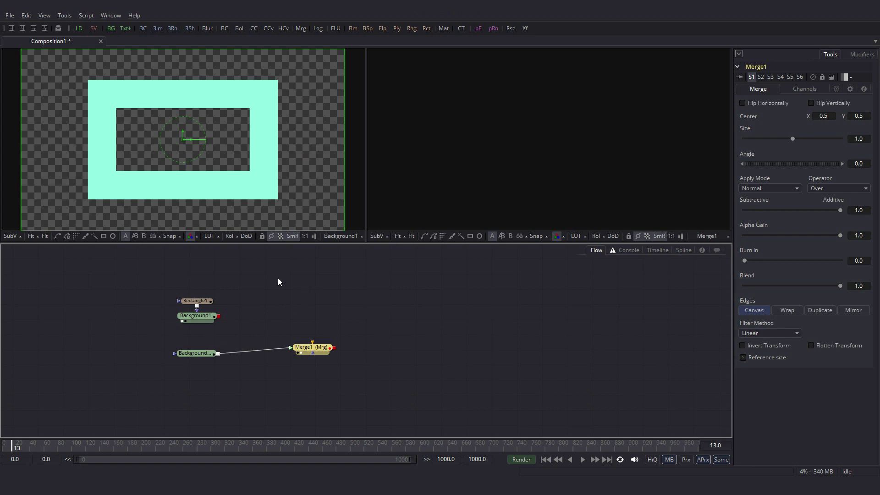
drag(287, 347, 268, 359)
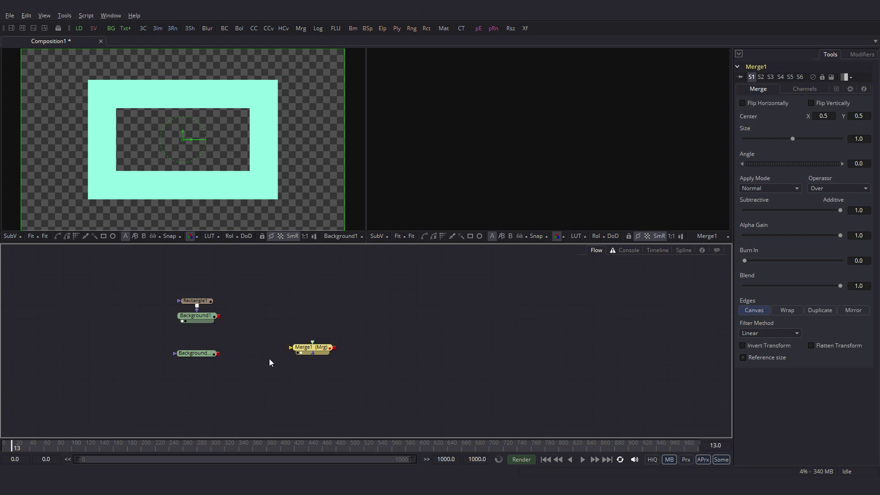